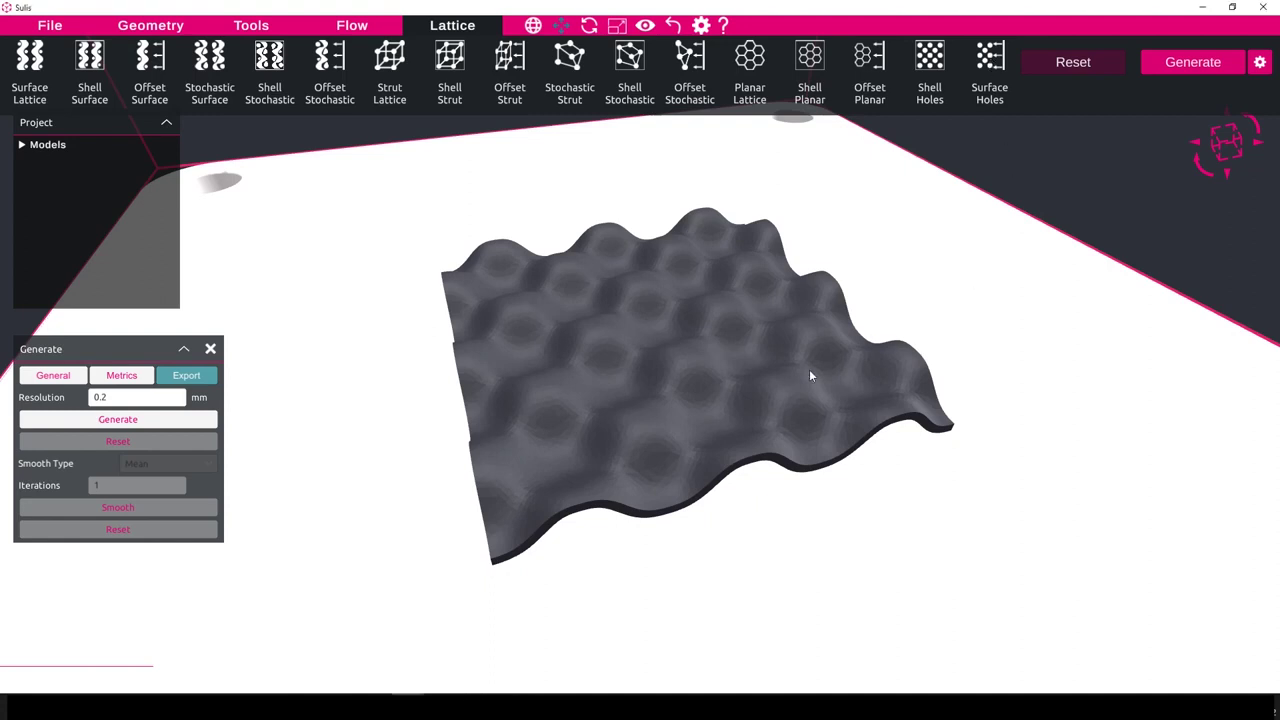
Step: Define the wavy sheet model as a Solid component and expand the Problem Components group in the project tree
left_click(704, 416)
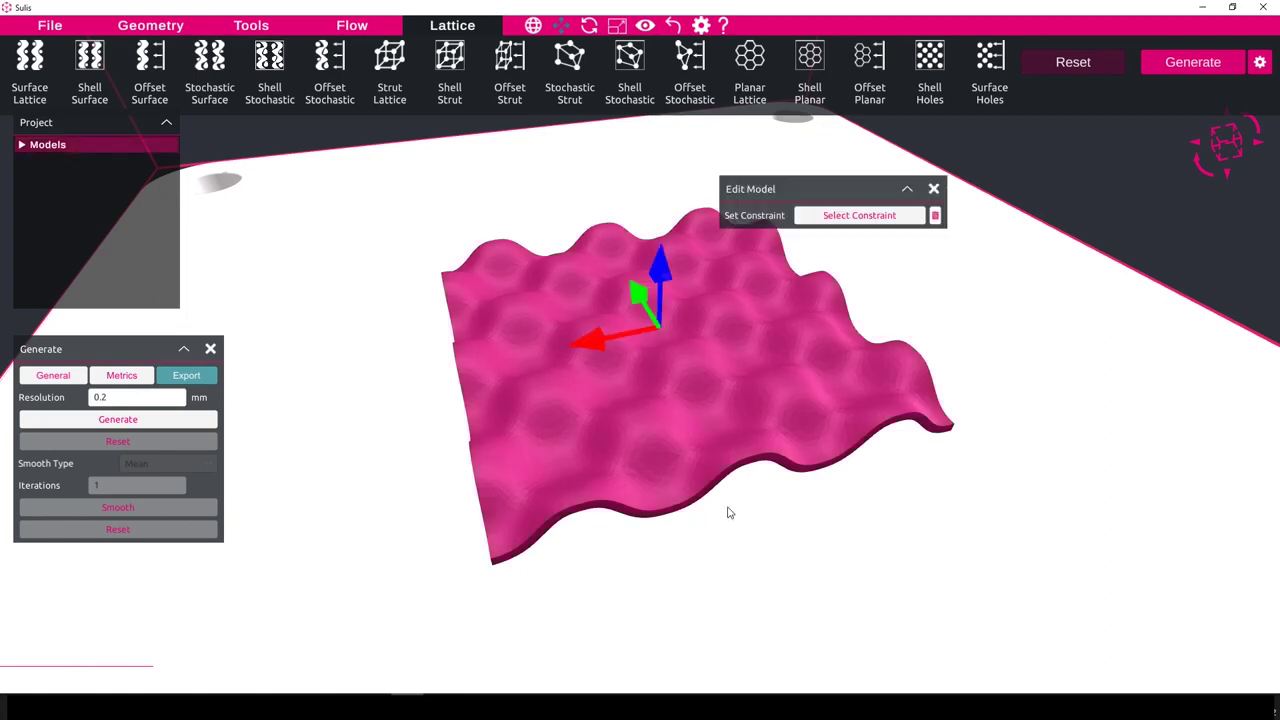
middle_click_drag(727, 508, 730, 487)
left_click(721, 491)
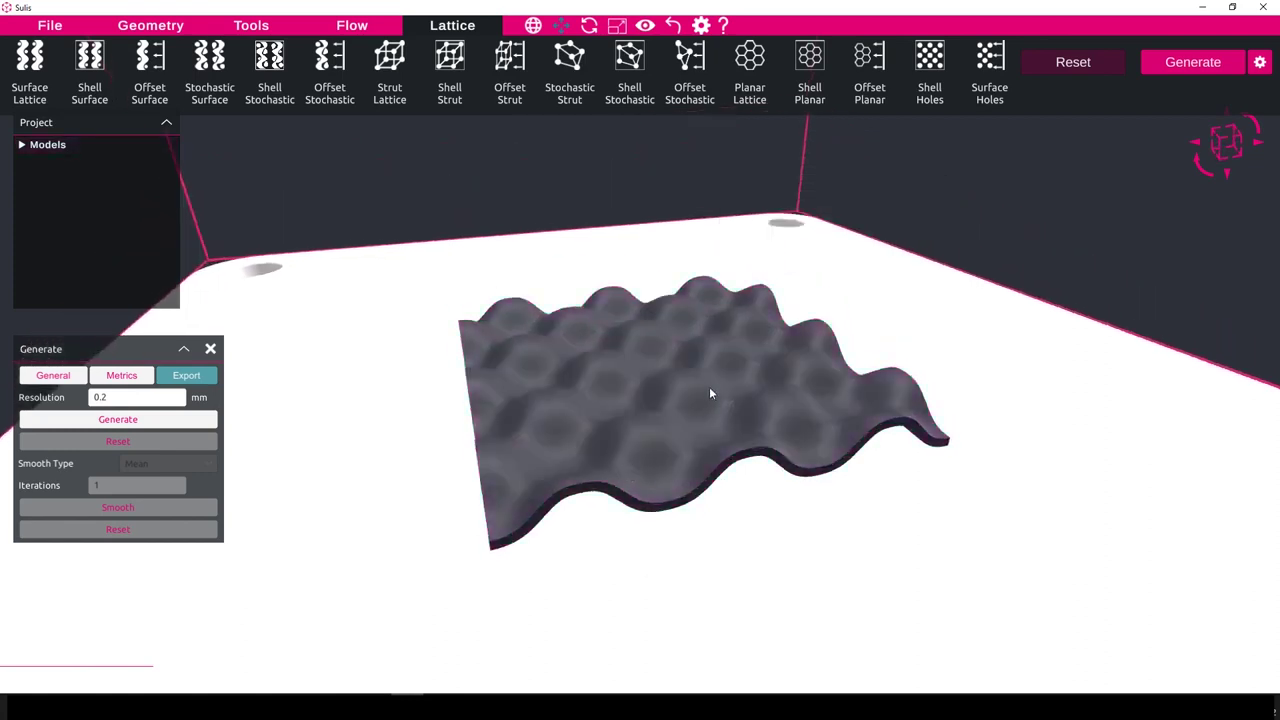
mouse_move(709, 396)
middle_mouse_down()
mouse_move(740, 400)
mouse_move(737, 426)
middle_mouse_up()
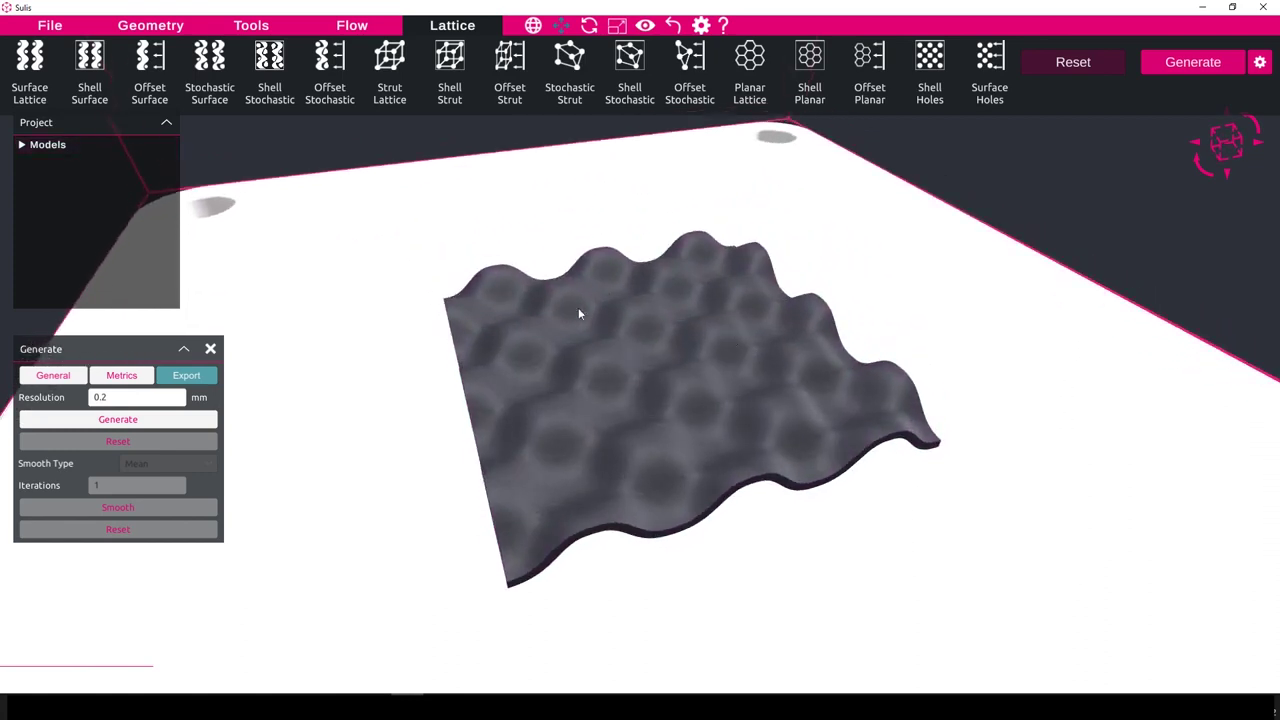
middle_click_drag(664, 510, 666, 494)
left_click(663, 485)
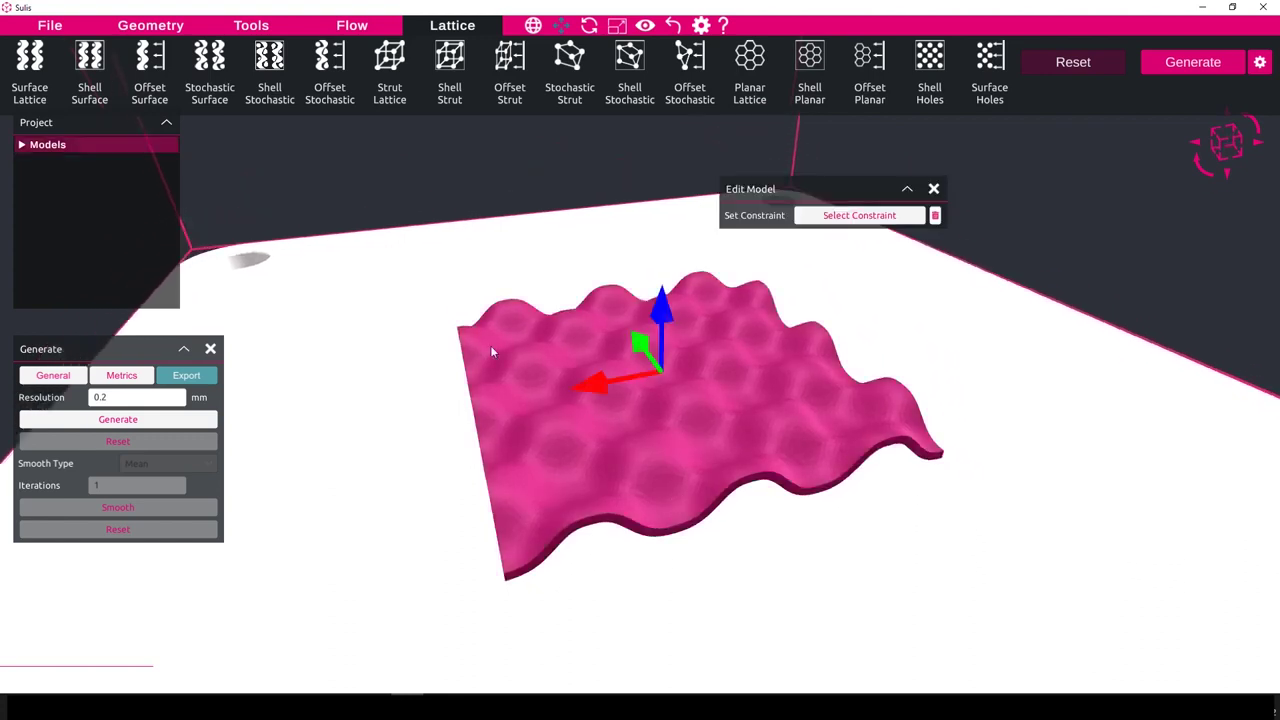
left_click(152, 26)
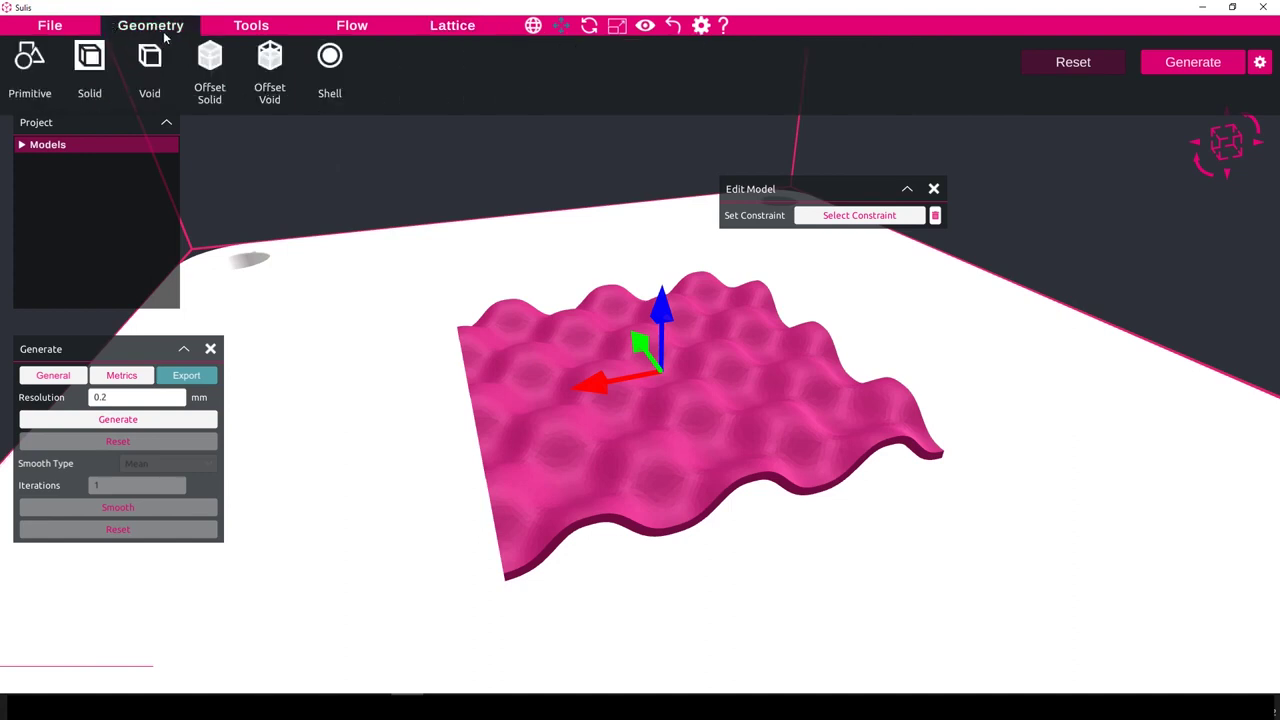
left_click(89, 57)
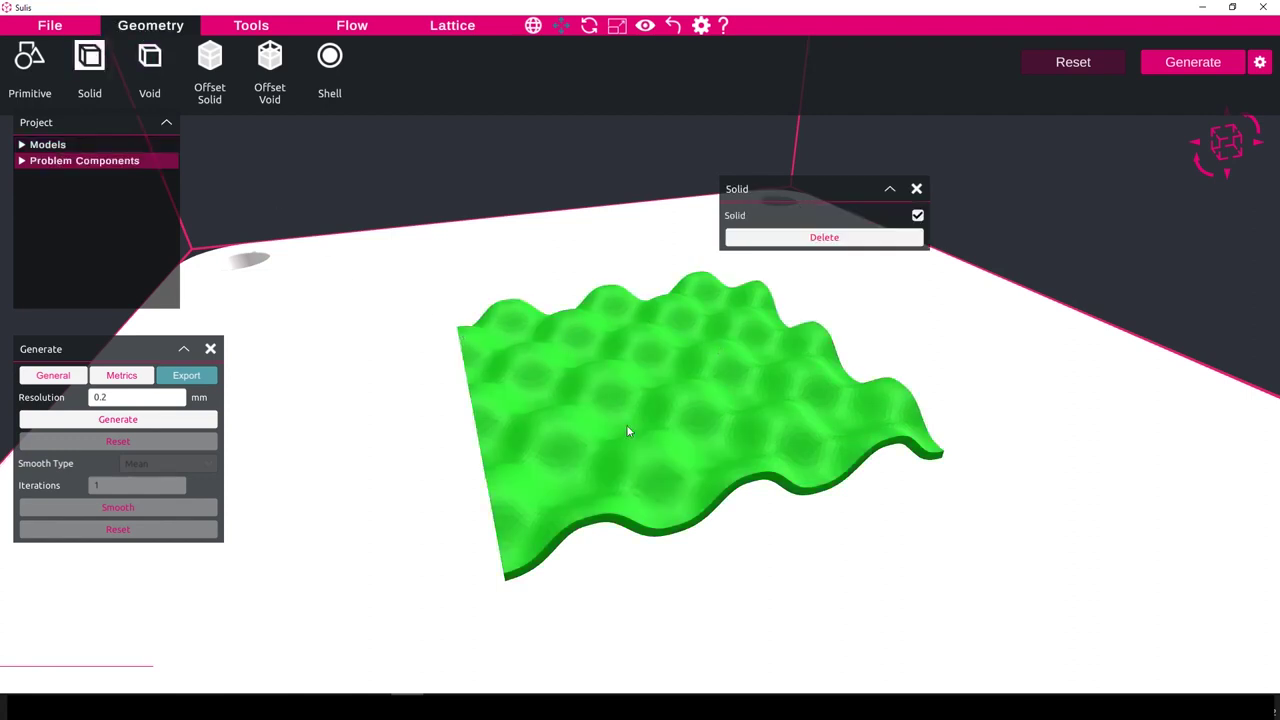
left_click(22, 161)
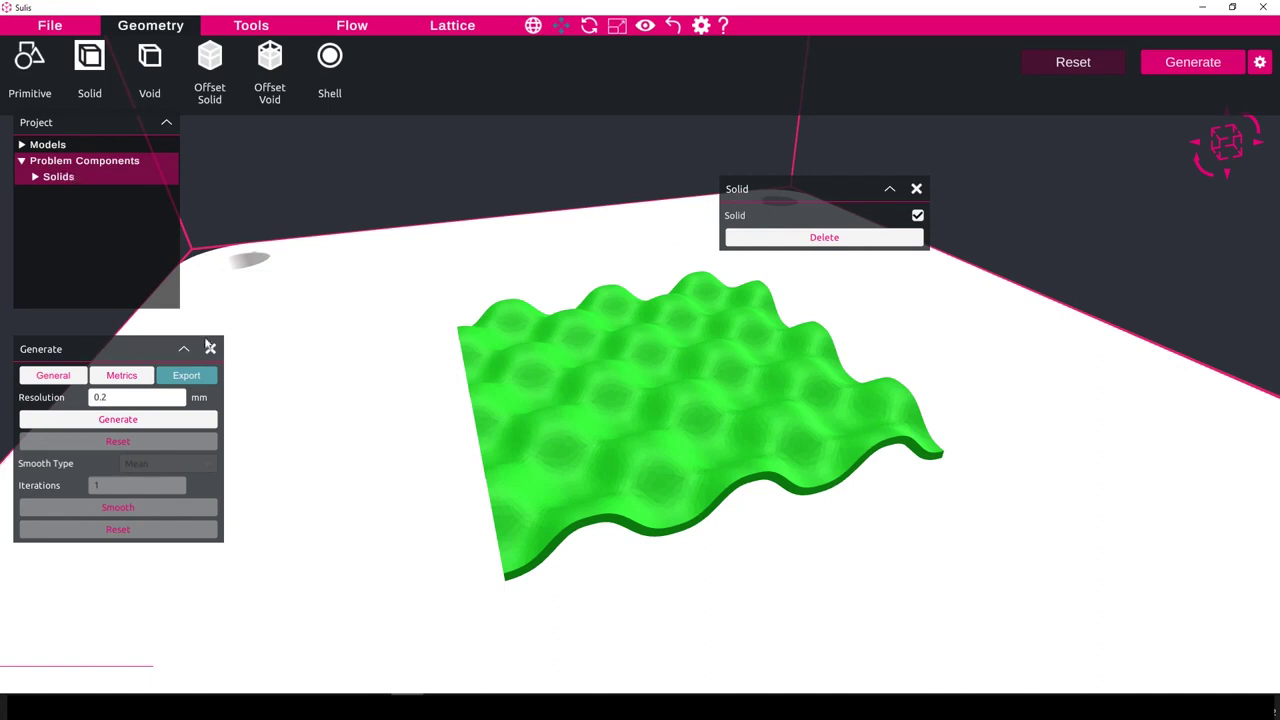
left_click(347, 314)
Step: Select the wavy sheet's upper surface, using a crease angle of 13
mouse_move(598, 390)
left_mouse_down()
mouse_move(669, 409)
mouse_move(656, 390)
left_mouse_up()
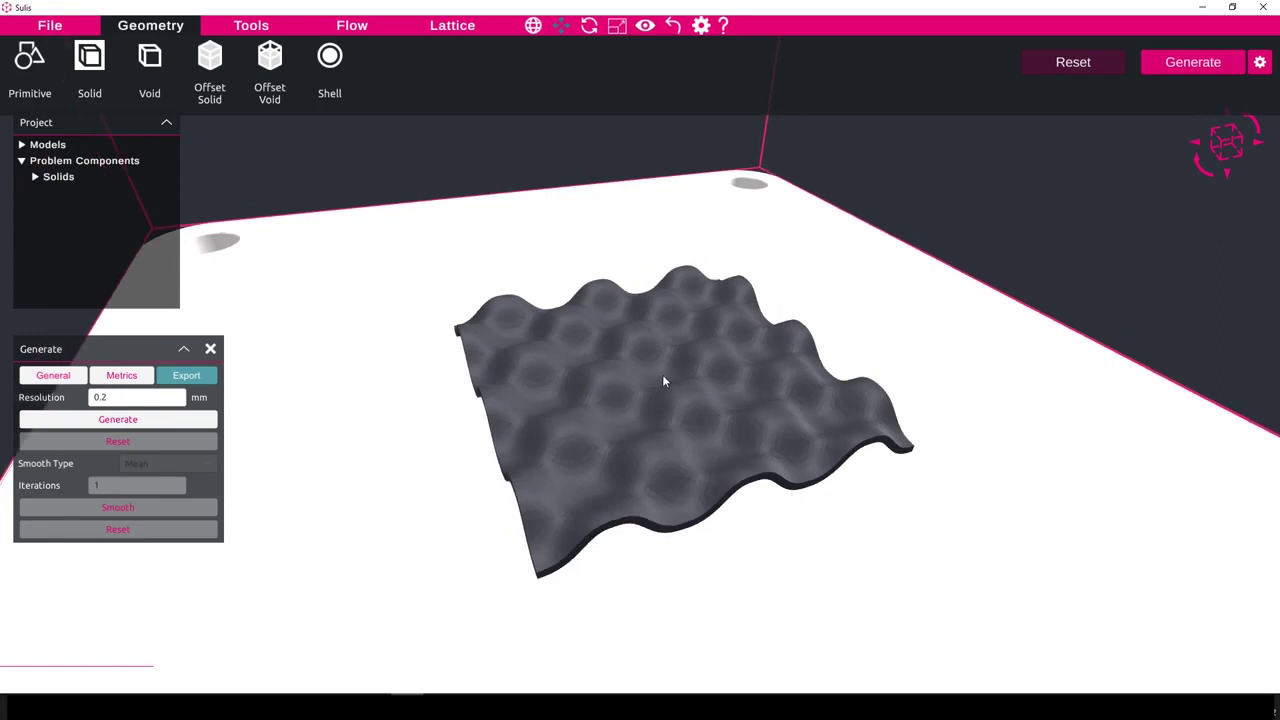
left_click(667, 376)
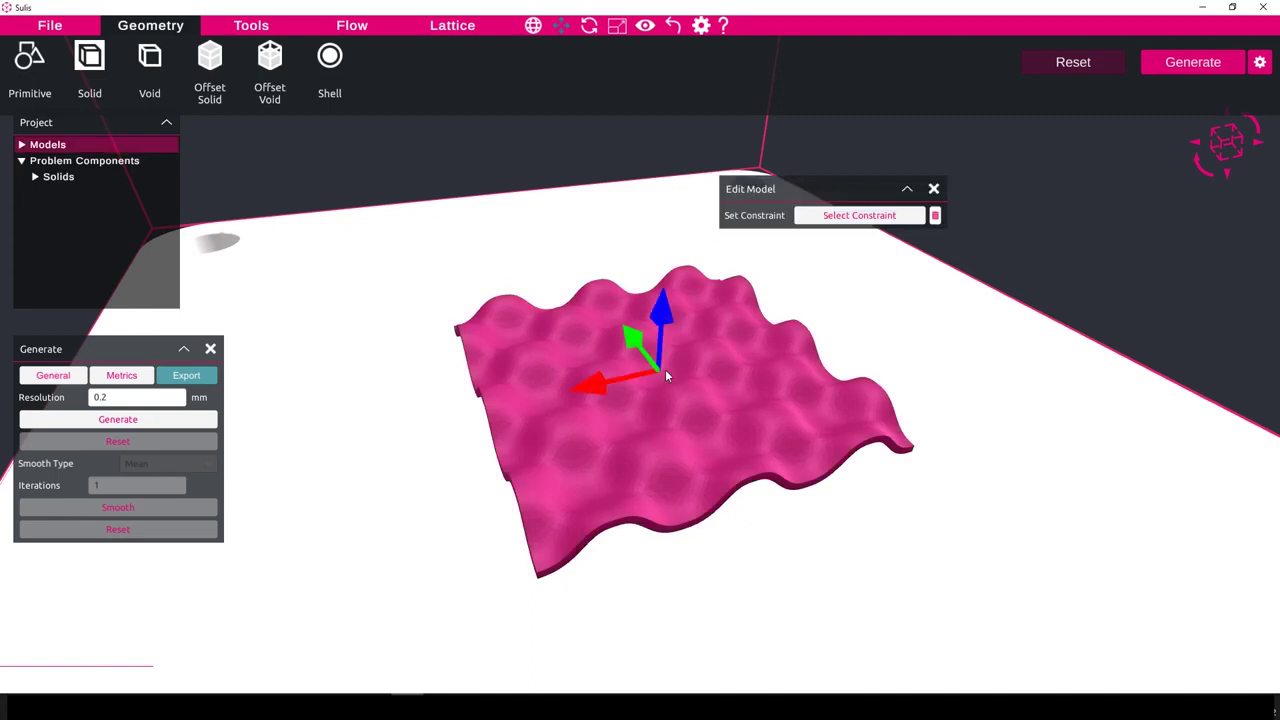
left_click(743, 597)
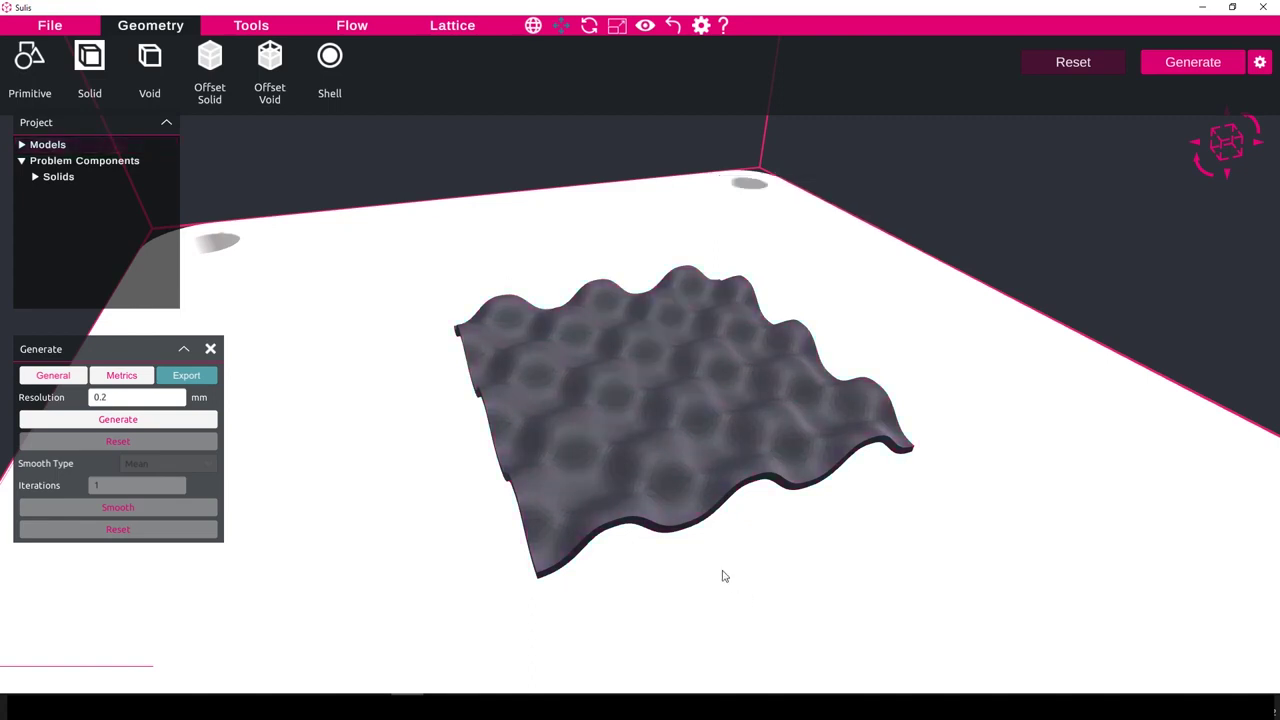
left_click_drag(674, 500, 671, 447)
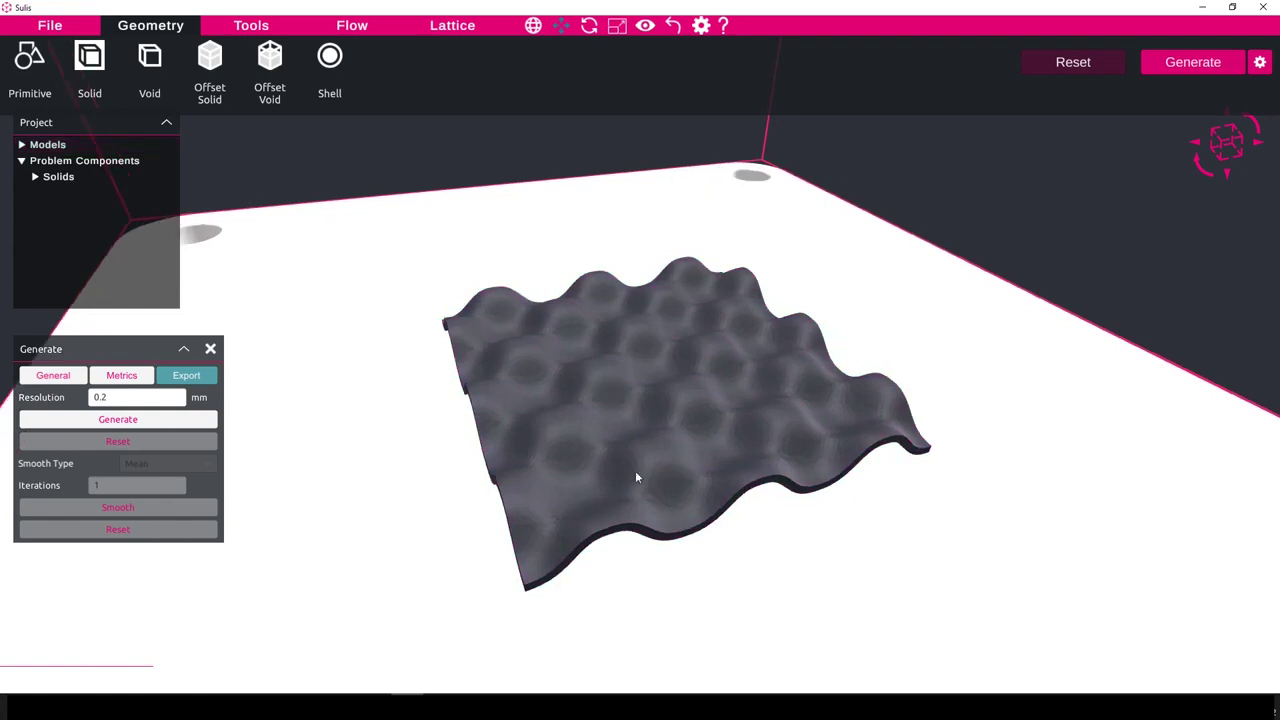
left_click(706, 438)
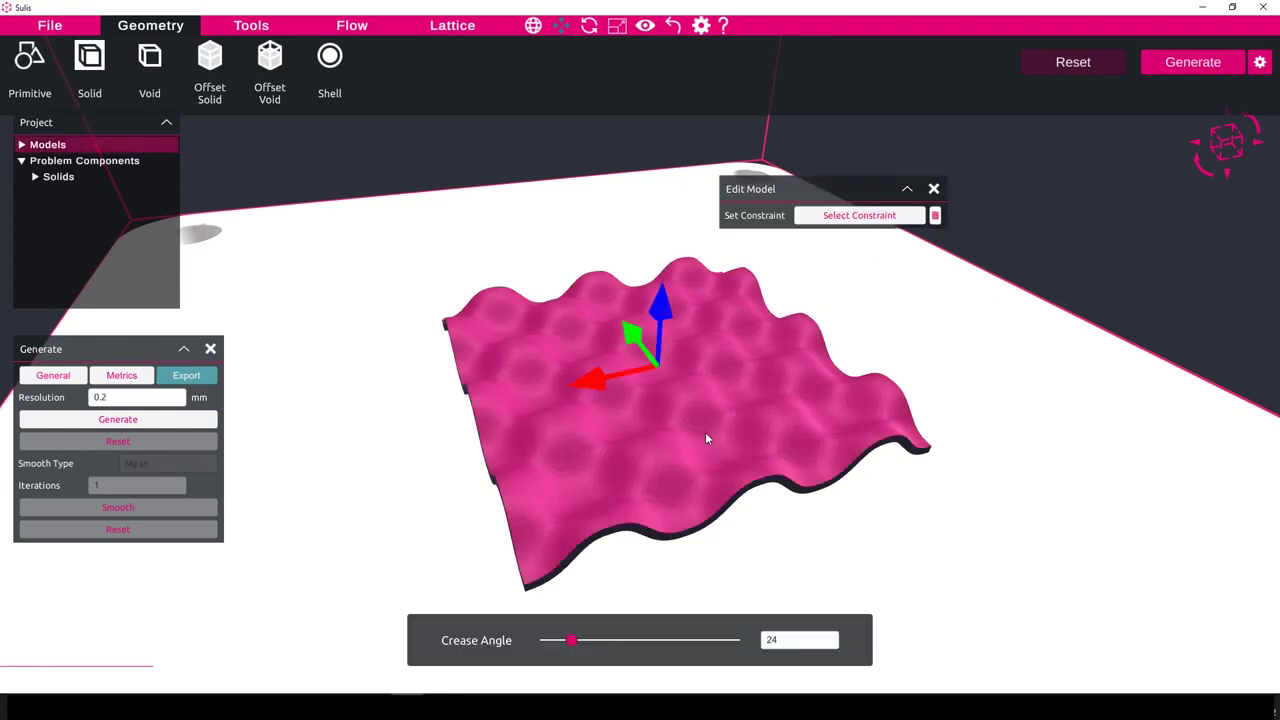
mouse_move(571, 641)
left_mouse_down()
mouse_move(547, 646)
mouse_move(561, 652)
left_mouse_up()
mouse_move(719, 478)
left_mouse_down()
mouse_move(757, 454)
mouse_move(734, 423)
mouse_move(751, 446)
mouse_move(752, 494)
mouse_move(771, 497)
mouse_move(749, 480)
left_mouse_up()
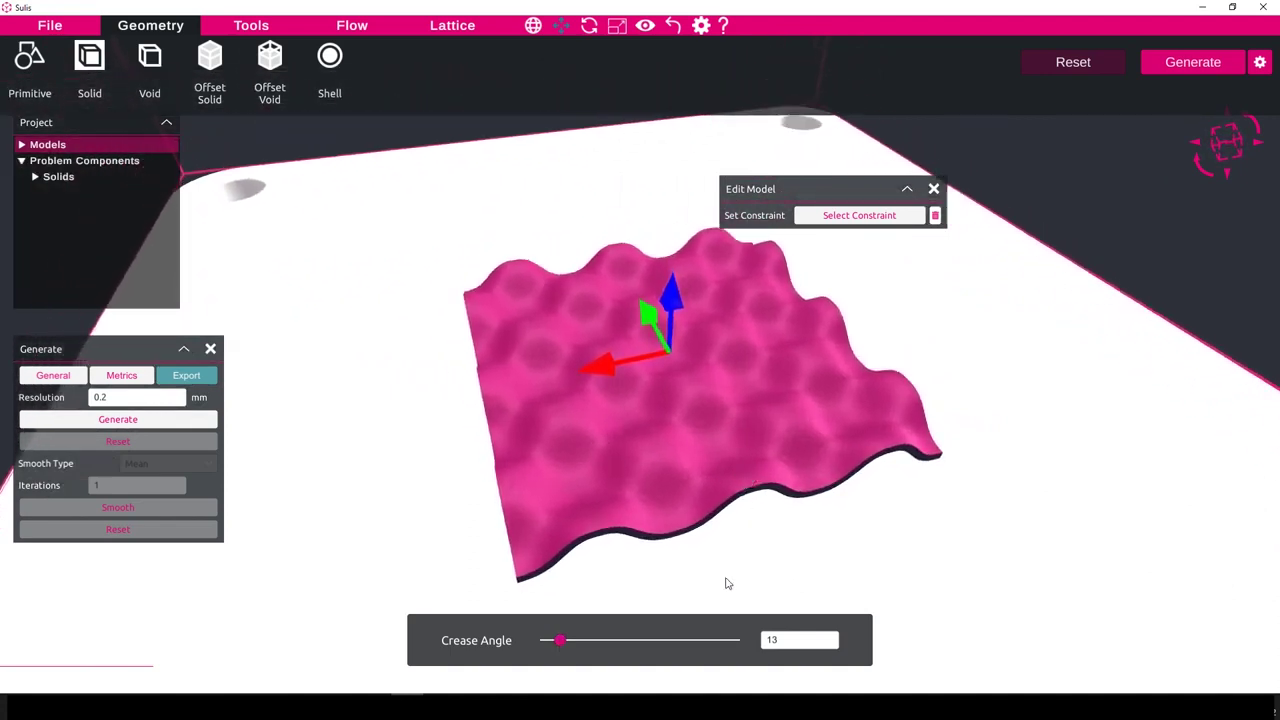
Step: Create a Surface Holes lattice on the selected upper surface and move its settings window clear of the model
left_click(458, 28)
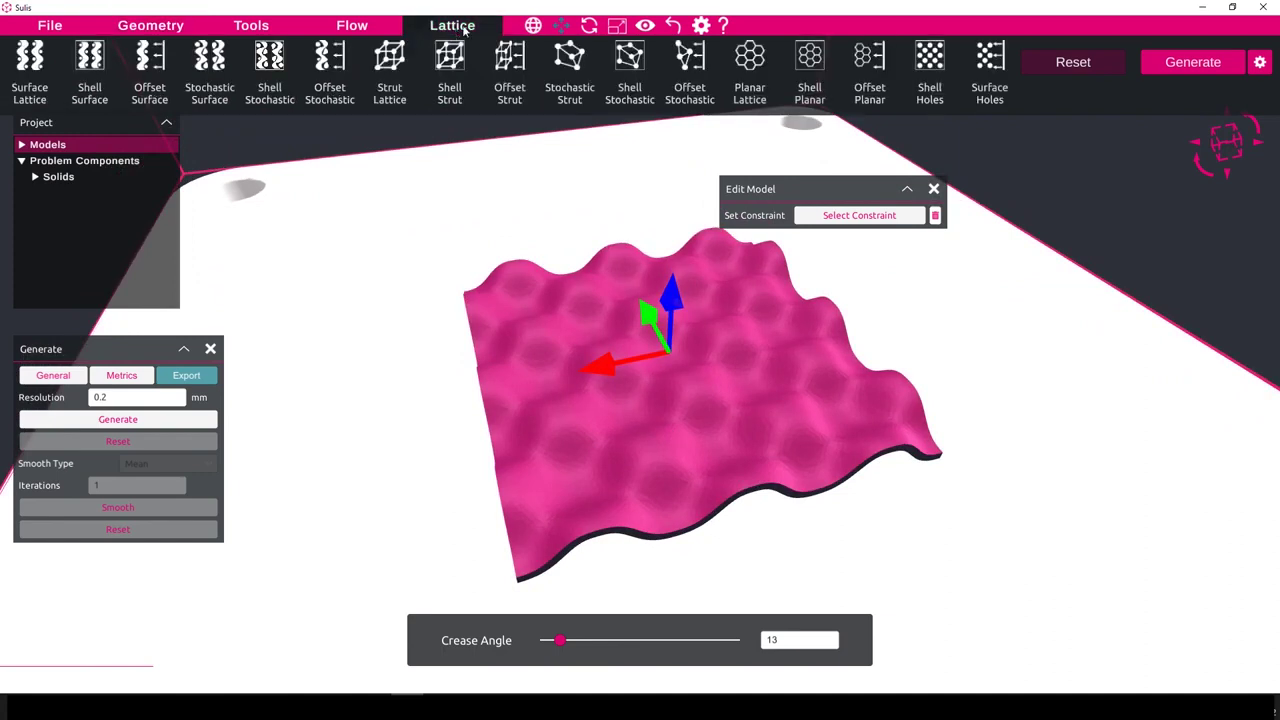
left_click(990, 62)
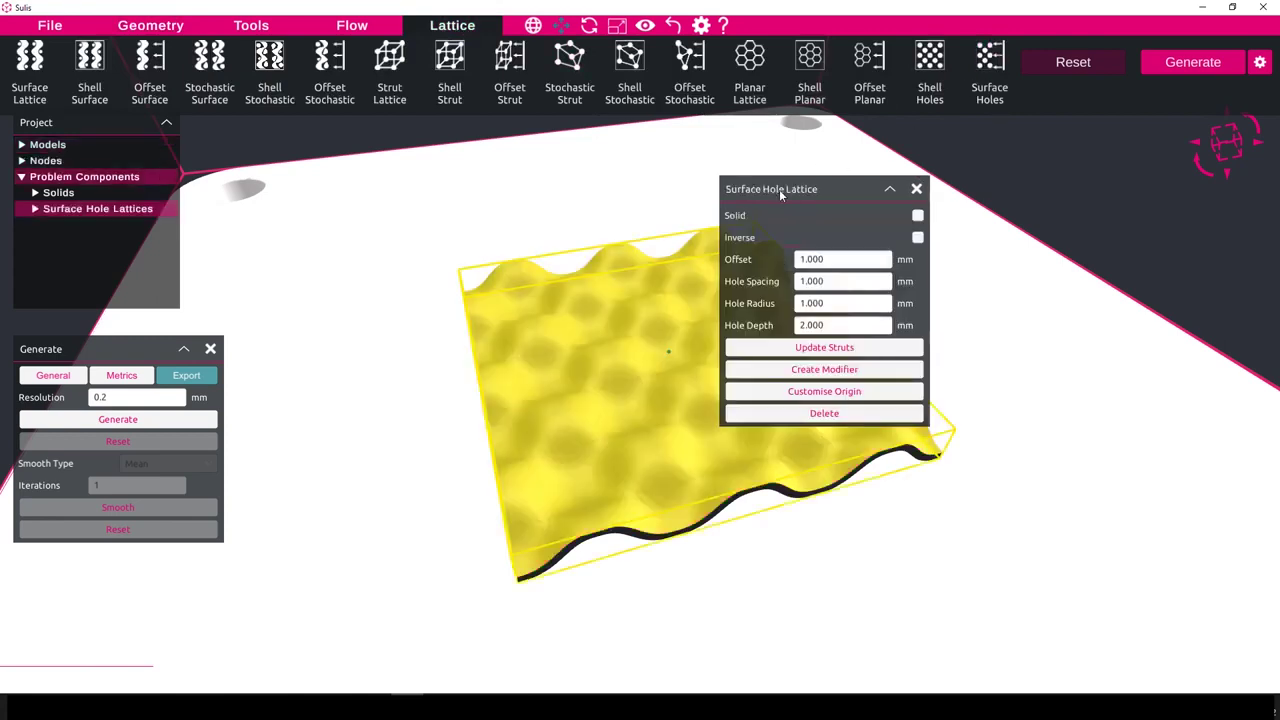
left_click_drag(781, 194, 988, 207)
scroll(560, 338, "down", 2)
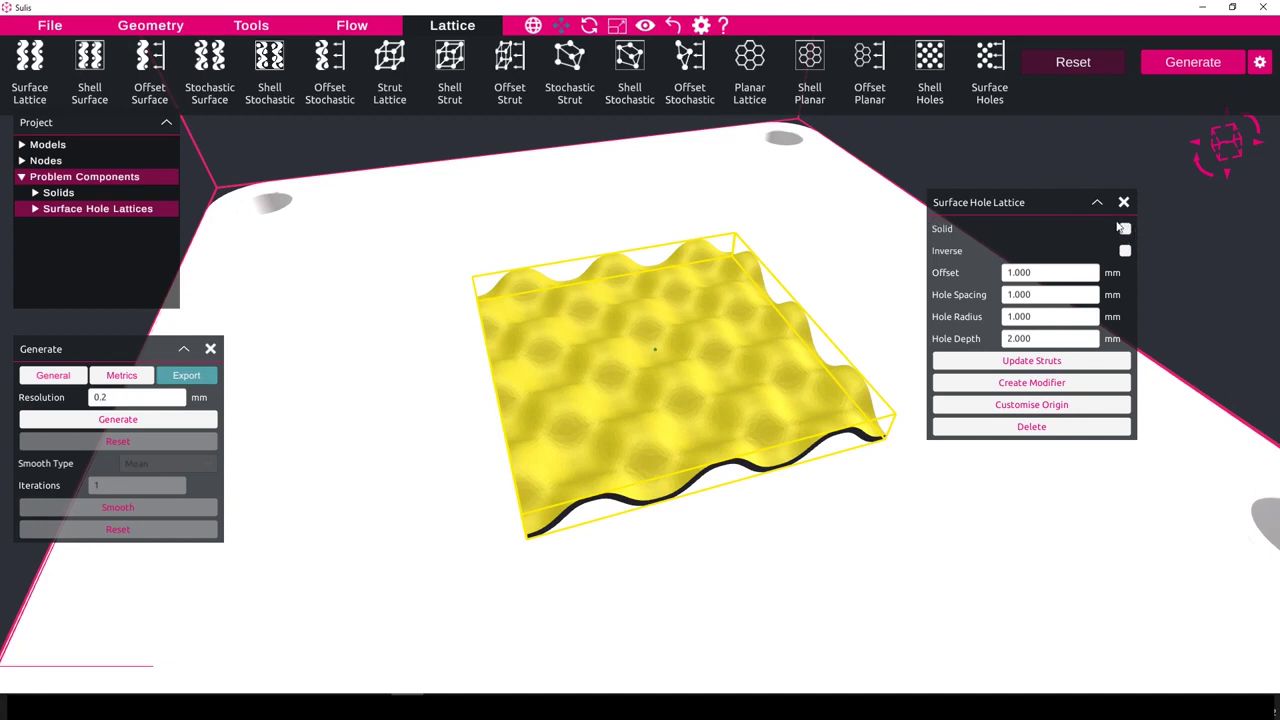
Step: Set the surface hole lattice's offset to -5 mm and its hole depth to 5 mm
left_click(1068, 275)
middle_click_drag(762, 514, 766, 478)
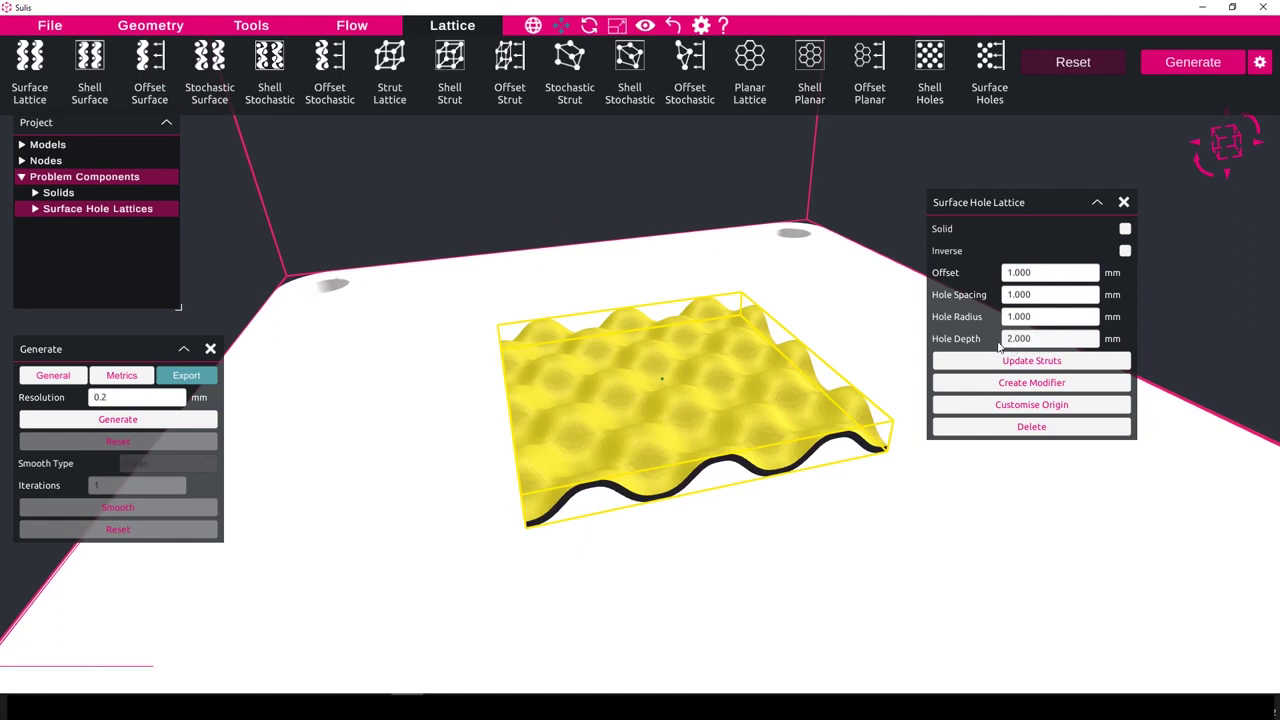
double_click(1037, 276)
middle_click_drag(672, 482, 675, 467)
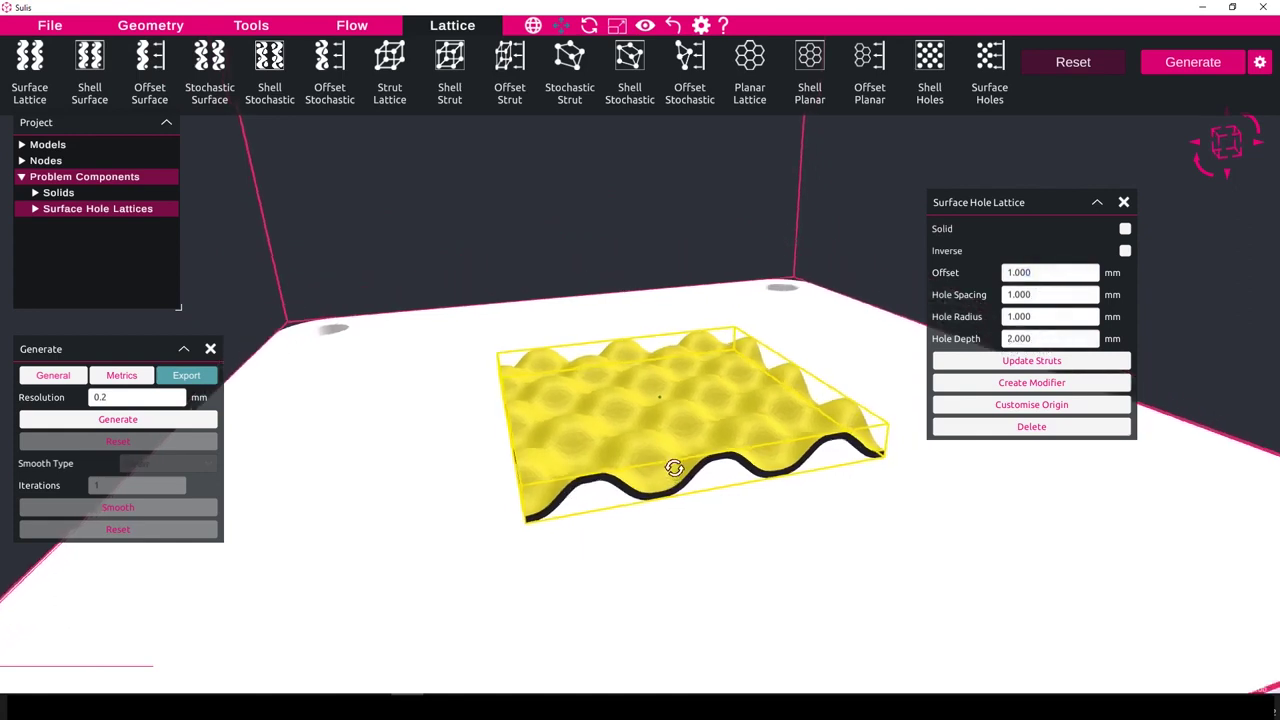
double_click(1066, 277)
type("-5")
double_click(1052, 340)
type("5")
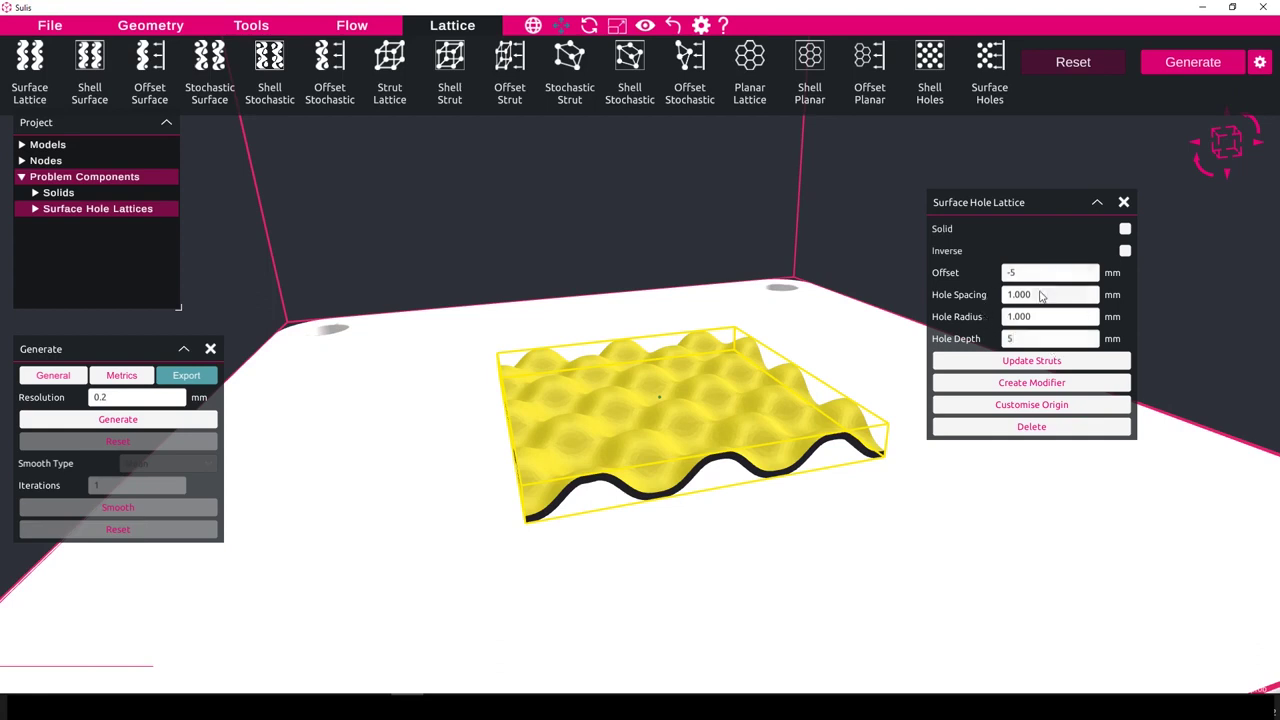
Step: Set the hole spacing to 2.5 mm and hole radius to 0.5 mm, and update the lattice struts
double_click(1038, 295)
type("2.5")
double_click(1040, 319)
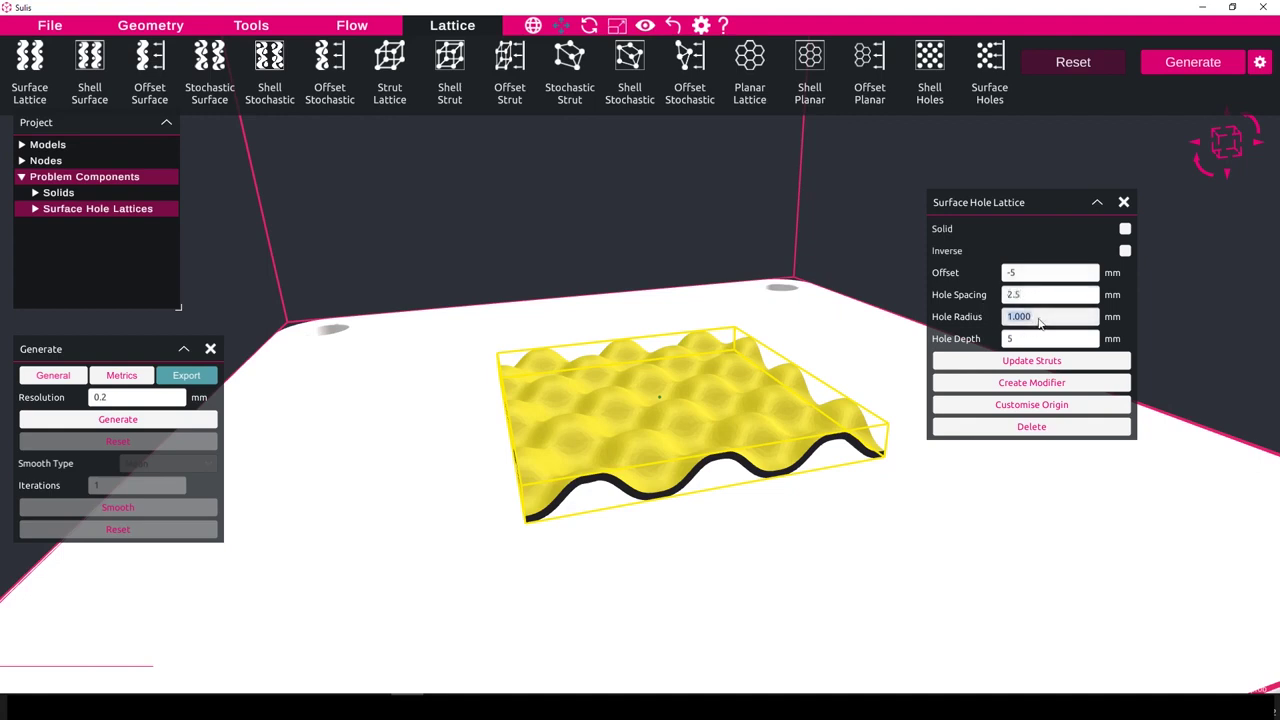
type("0.5")
scroll(740, 500, "up", 3)
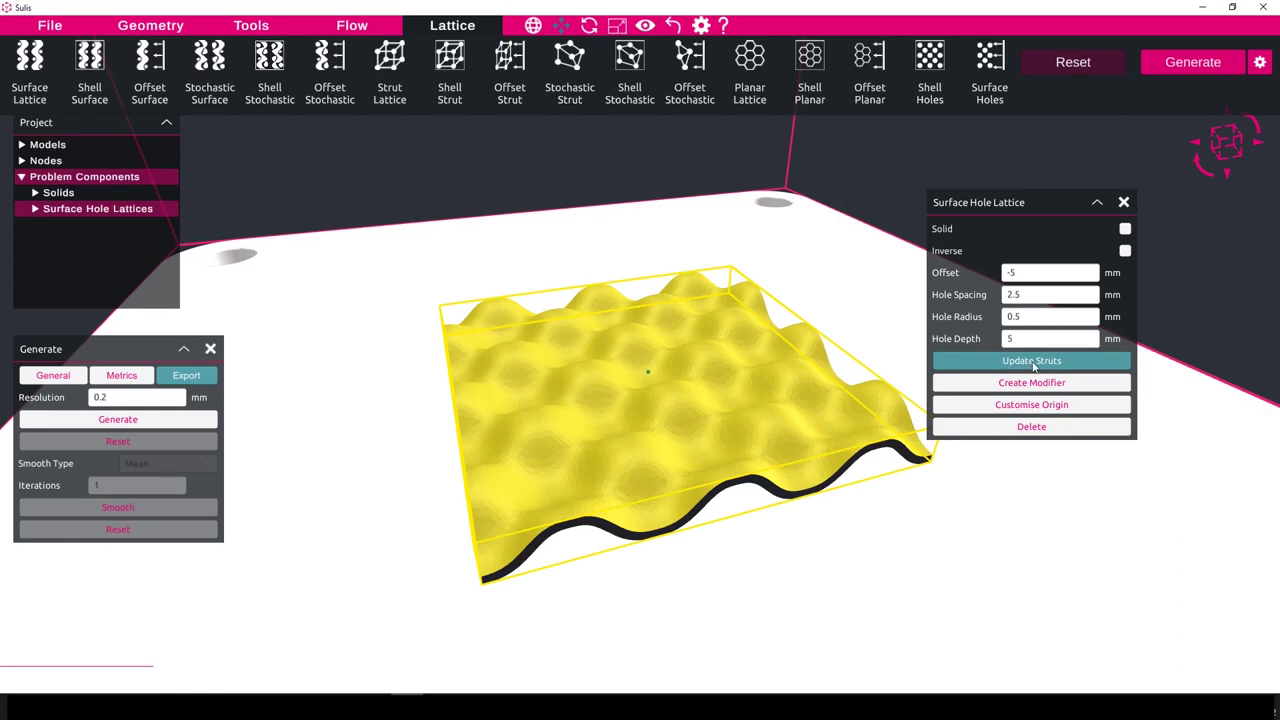
left_click(1034, 362)
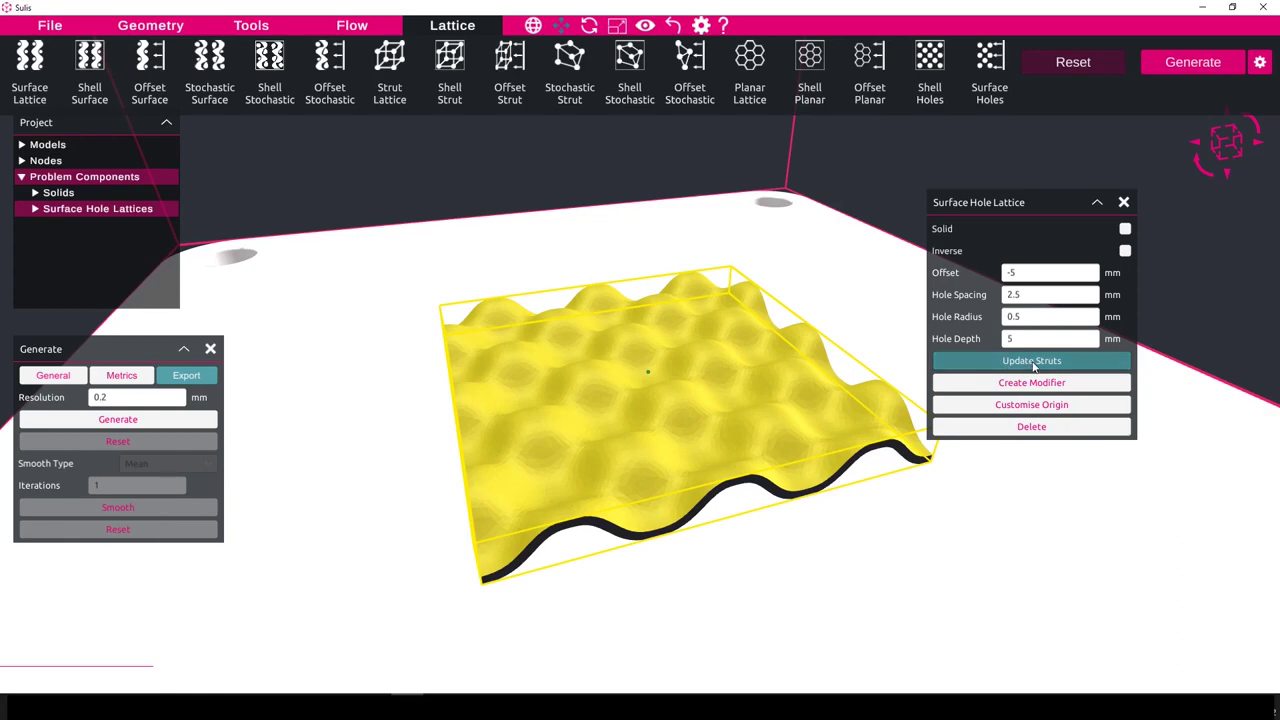
middle_click_drag(761, 474, 771, 509)
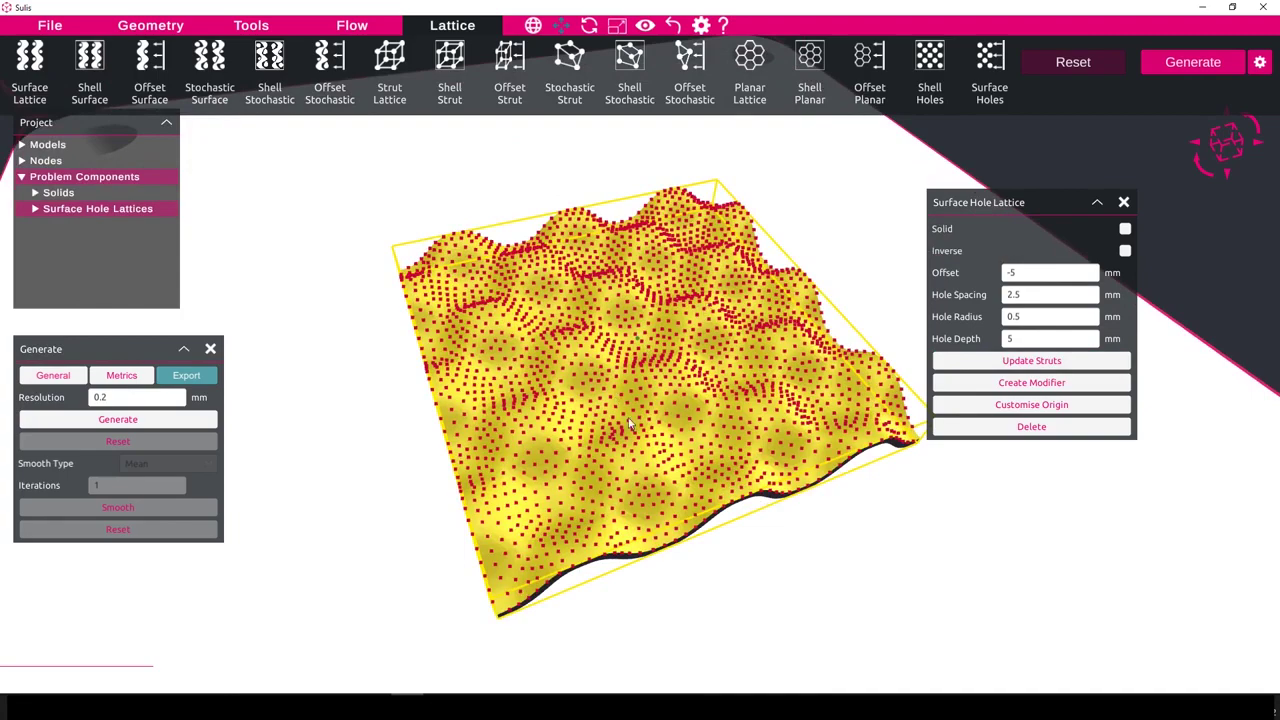
middle_click_drag(606, 460, 618, 420)
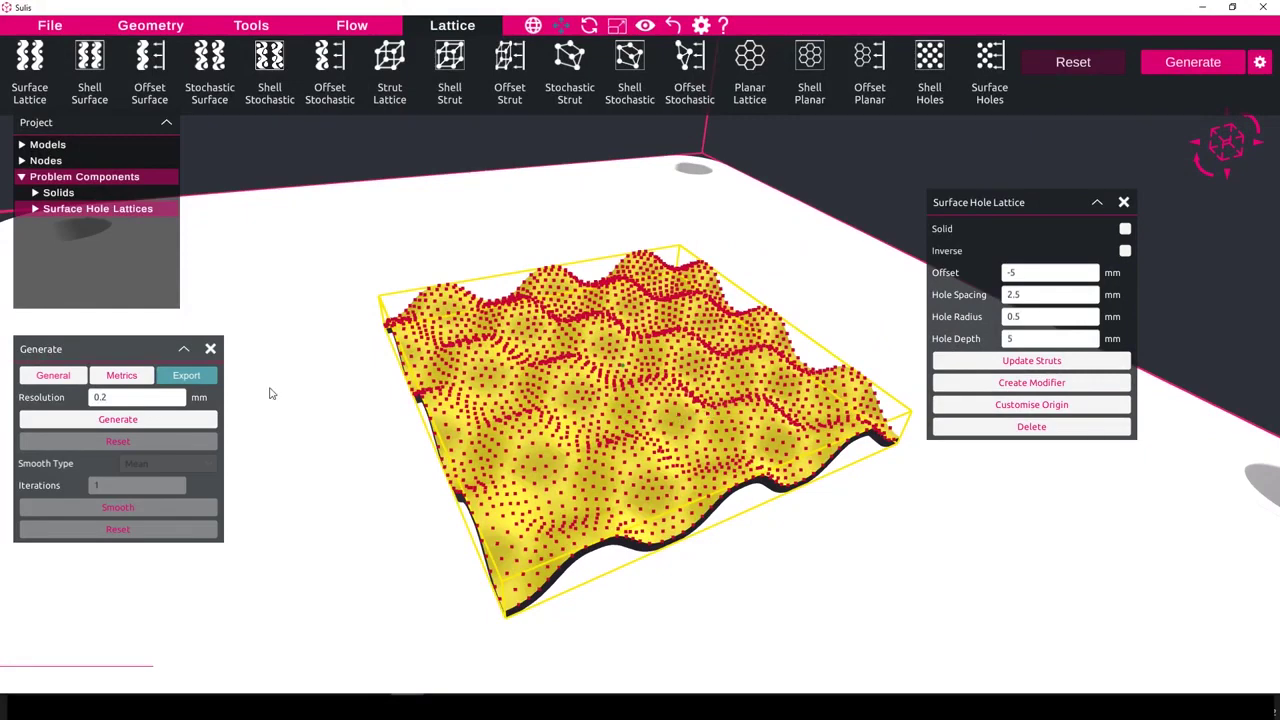
Step: Generate the perforated sheet at a resolution of 0.2 mm, moving the Generate window clear of the project tree
left_click(116, 372)
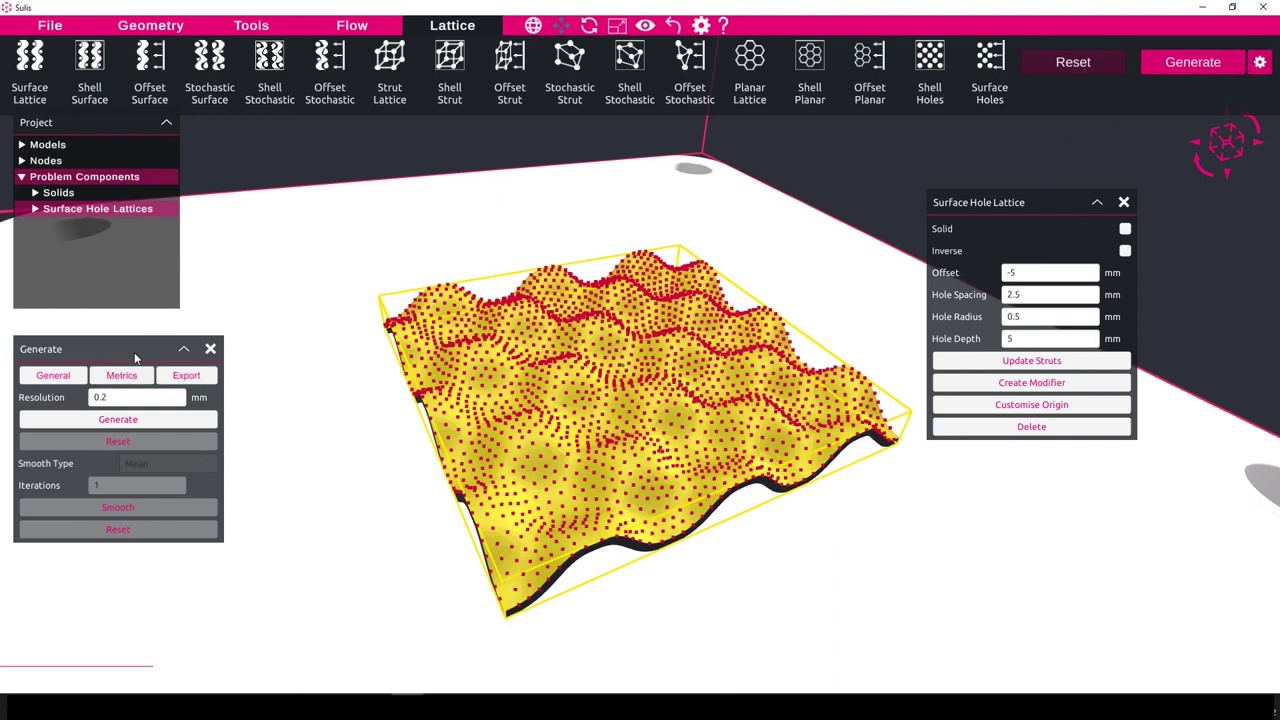
left_click_drag(133, 352, 305, 182)
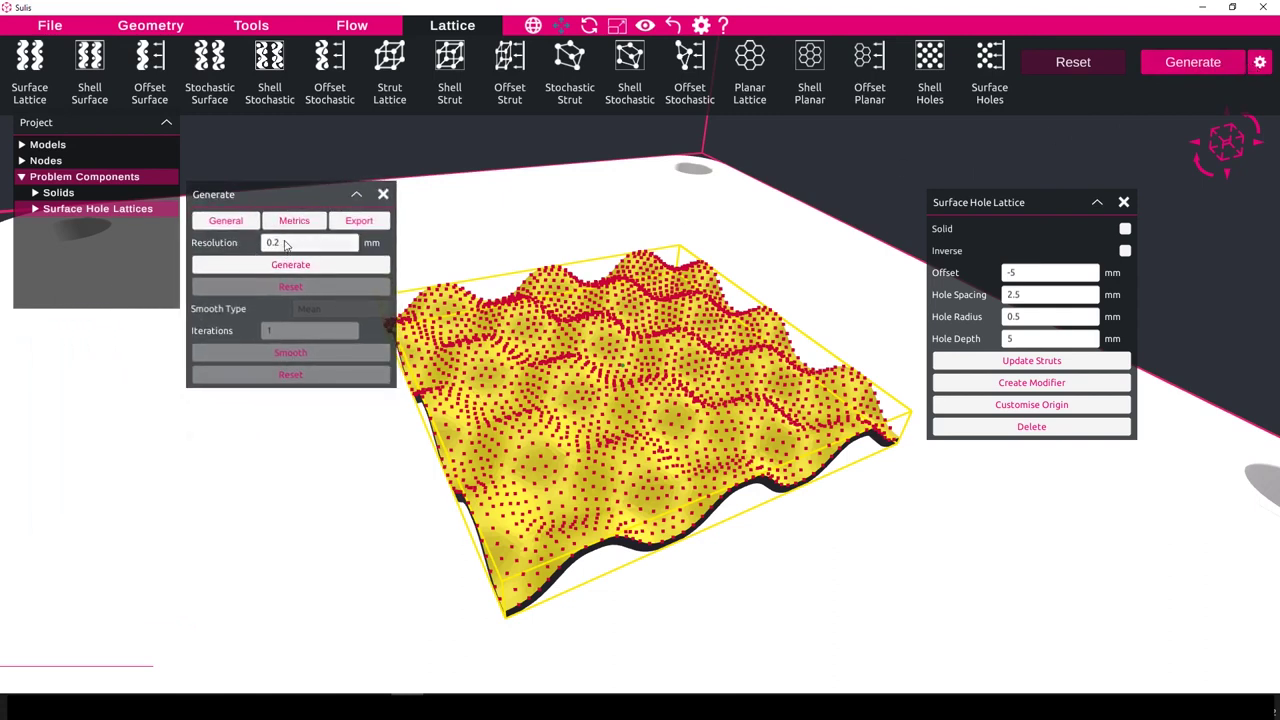
left_click_drag(267, 194, 214, 360)
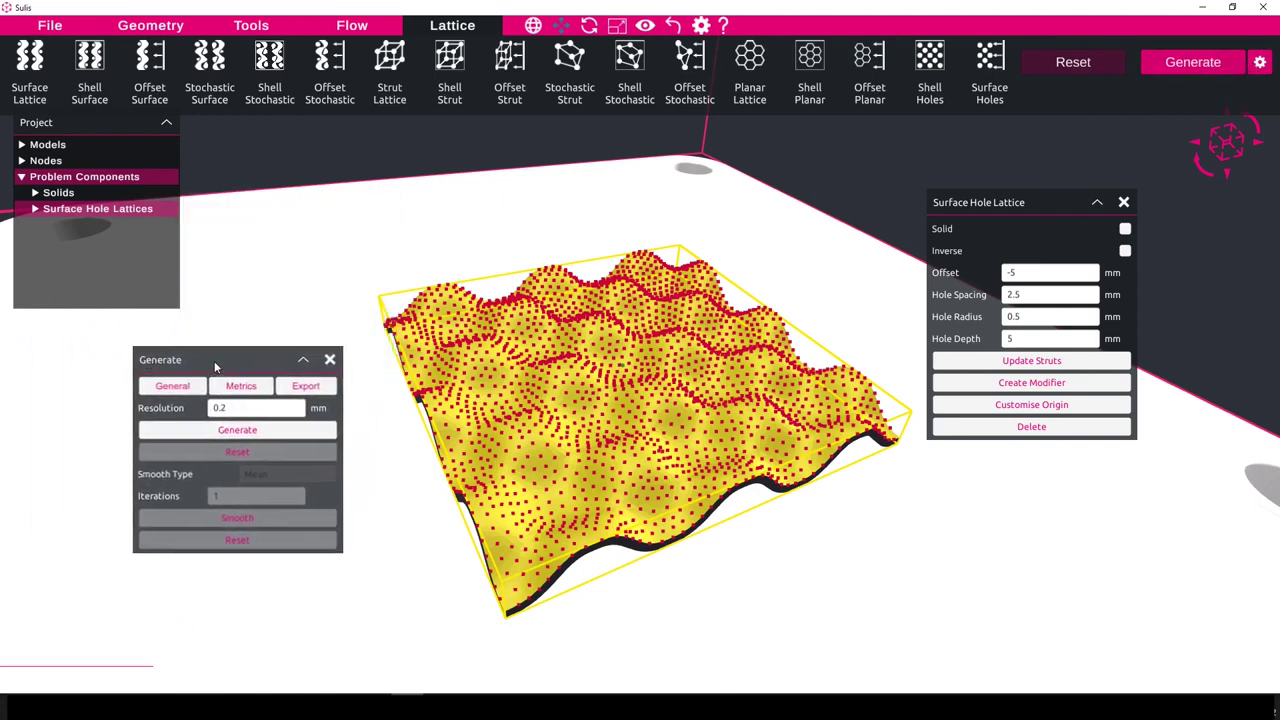
left_click(249, 430)
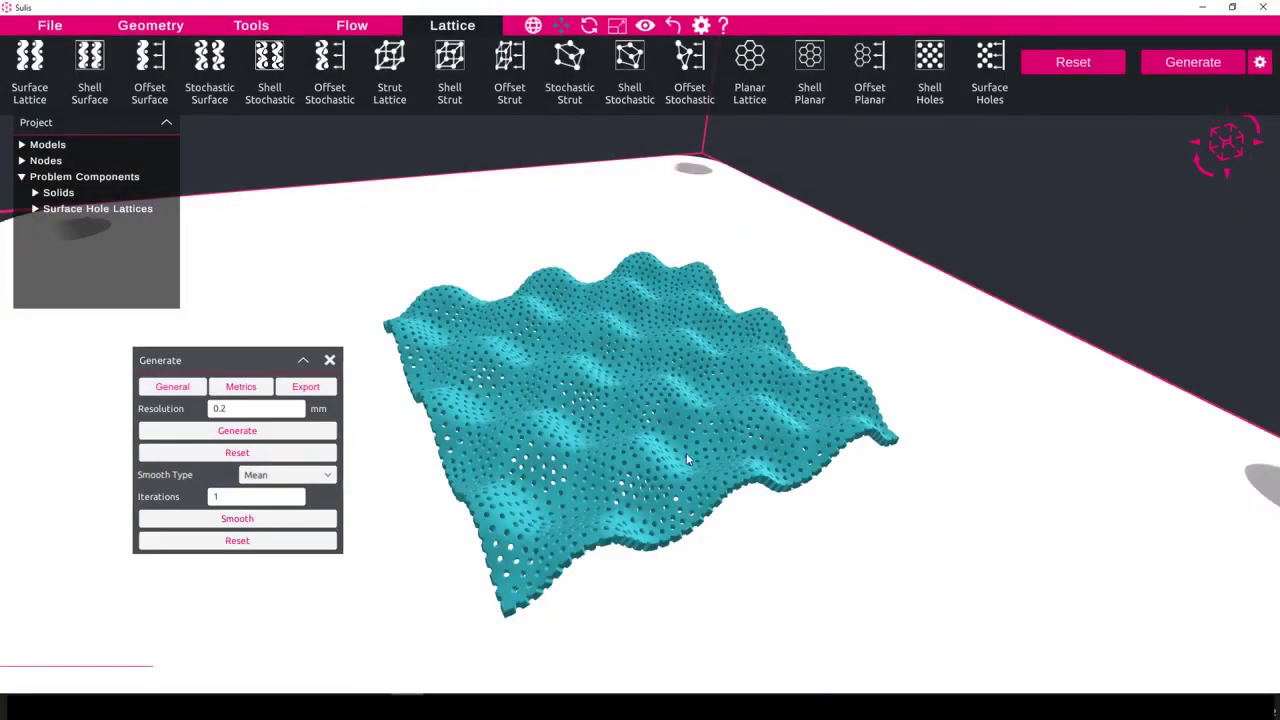
Step: Smooth the generated perforated sheet with one Mean iteration and inspect the holes
middle_click_drag(687, 460, 481, 458)
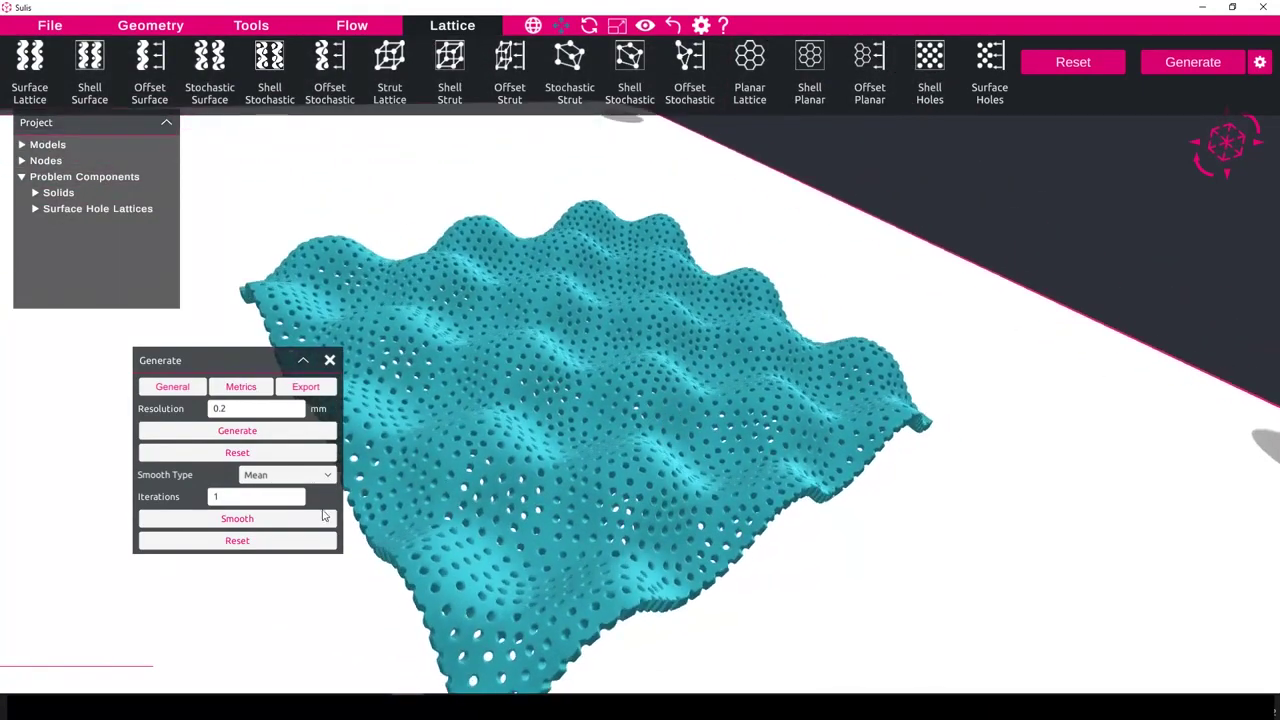
left_click(320, 518)
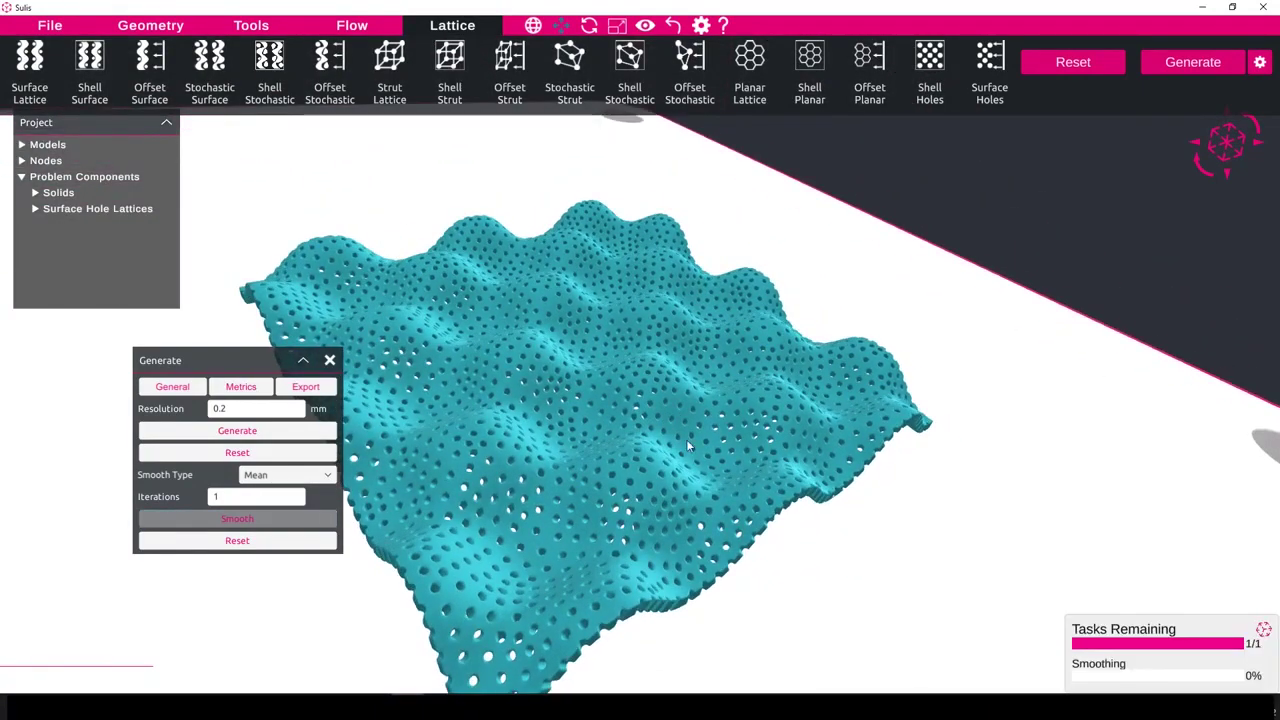
mouse_move(687, 445)
middle_mouse_down()
mouse_move(643, 451)
mouse_move(606, 477)
mouse_move(606, 500)
mouse_move(642, 521)
mouse_move(651, 414)
middle_mouse_up()
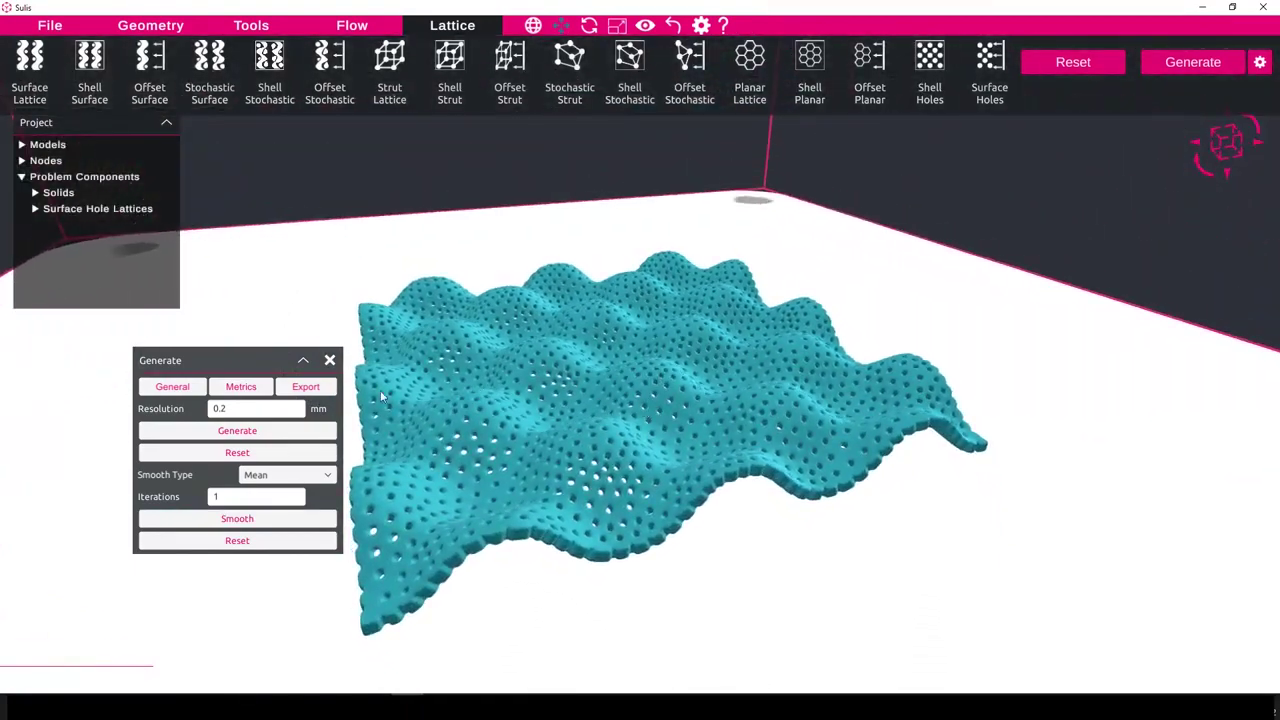
Step: Check the export options, reset the generated sheet, and reopen the surface hole lattice's settings
left_click(311, 390)
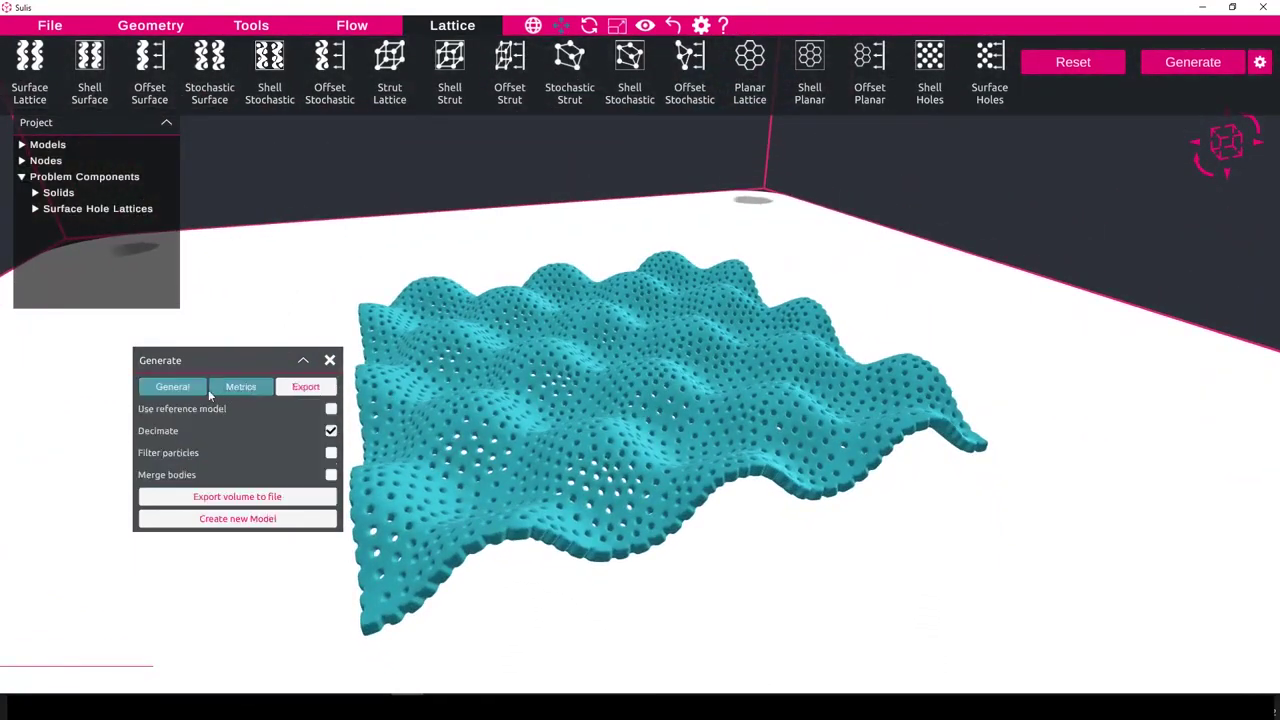
left_click(198, 392)
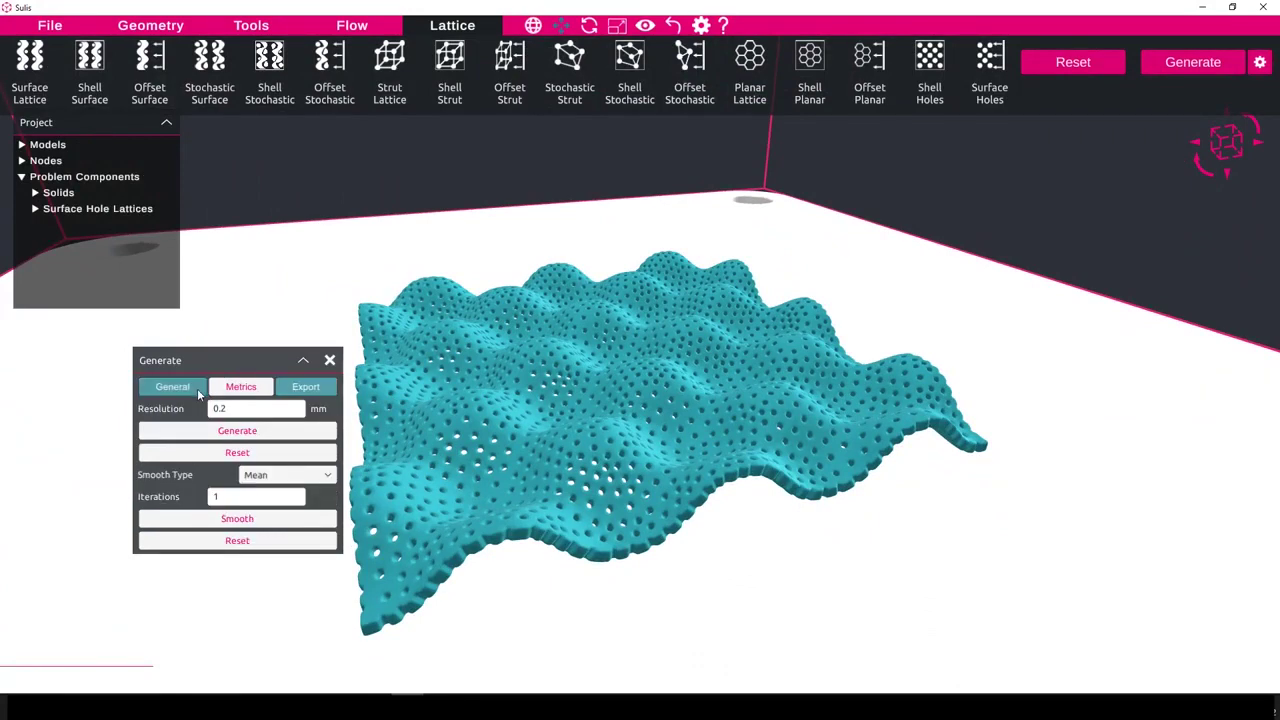
left_click(250, 452)
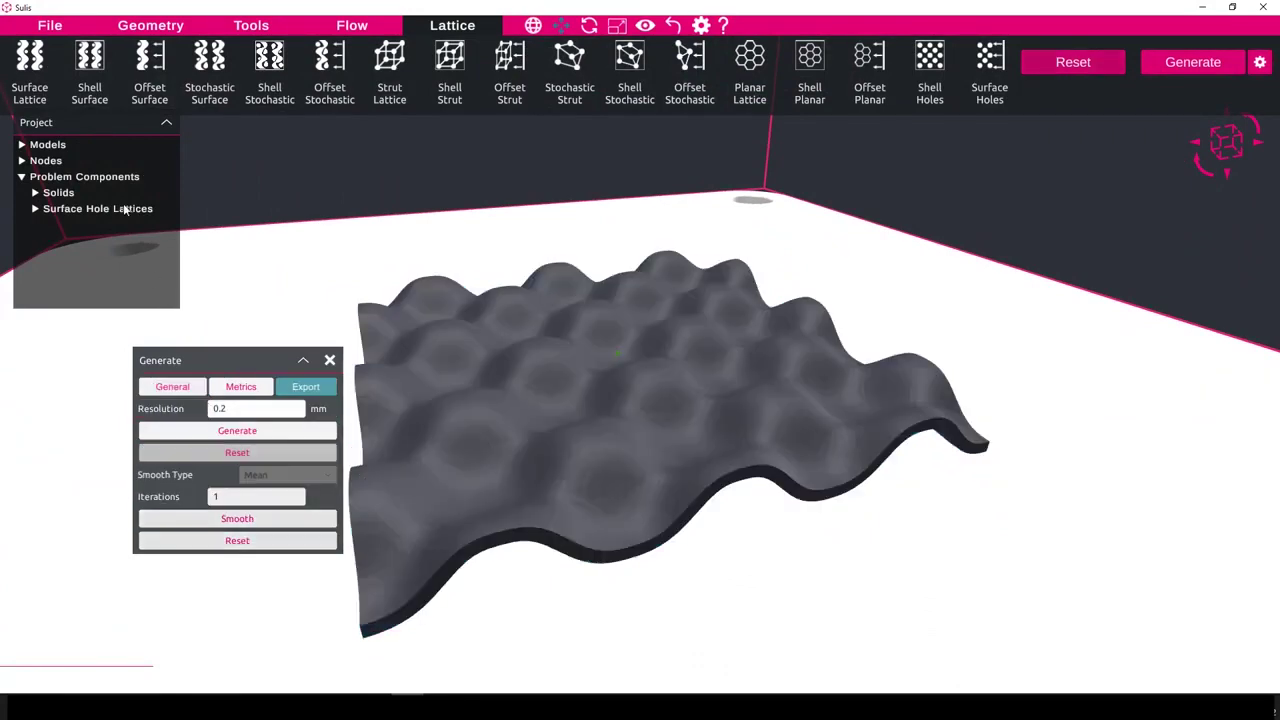
left_click(125, 208)
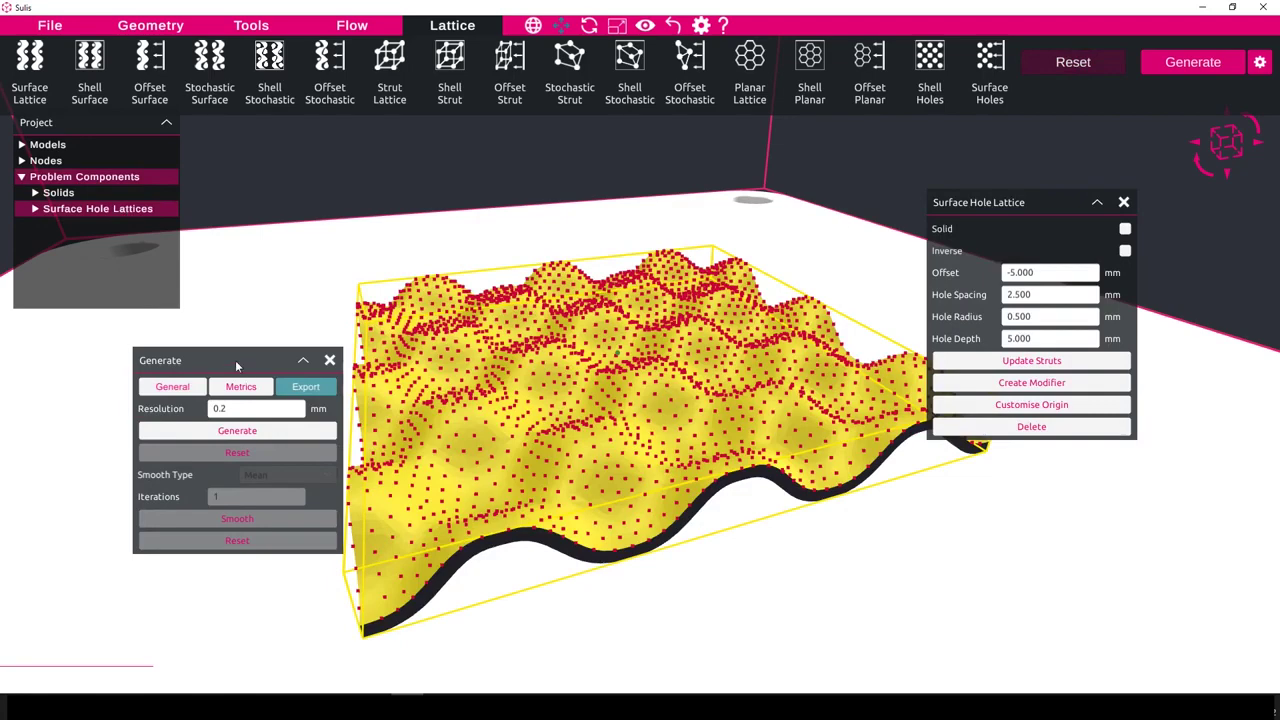
Step: Set the surface hole lattice's offset to 1 mm and hole depth to 0.4 mm, and make the lattice solid
left_click_drag(235, 360, 181, 386)
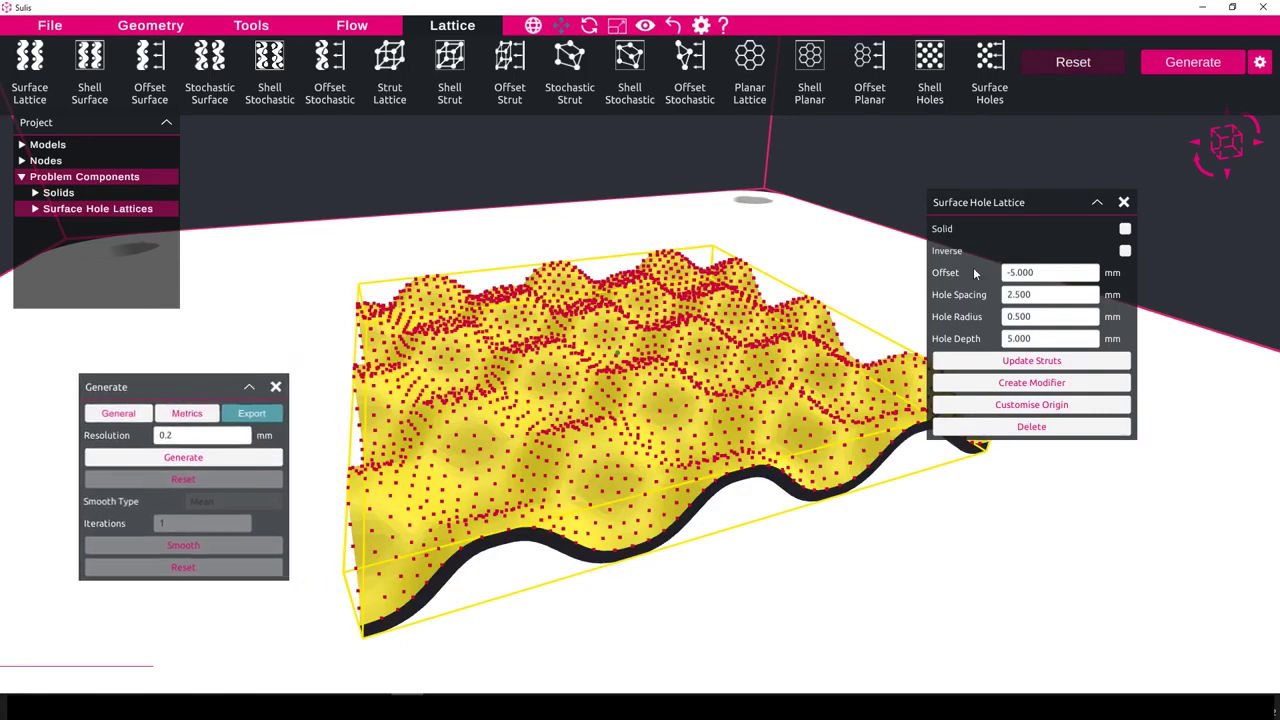
scroll(703, 400, "down", 1)
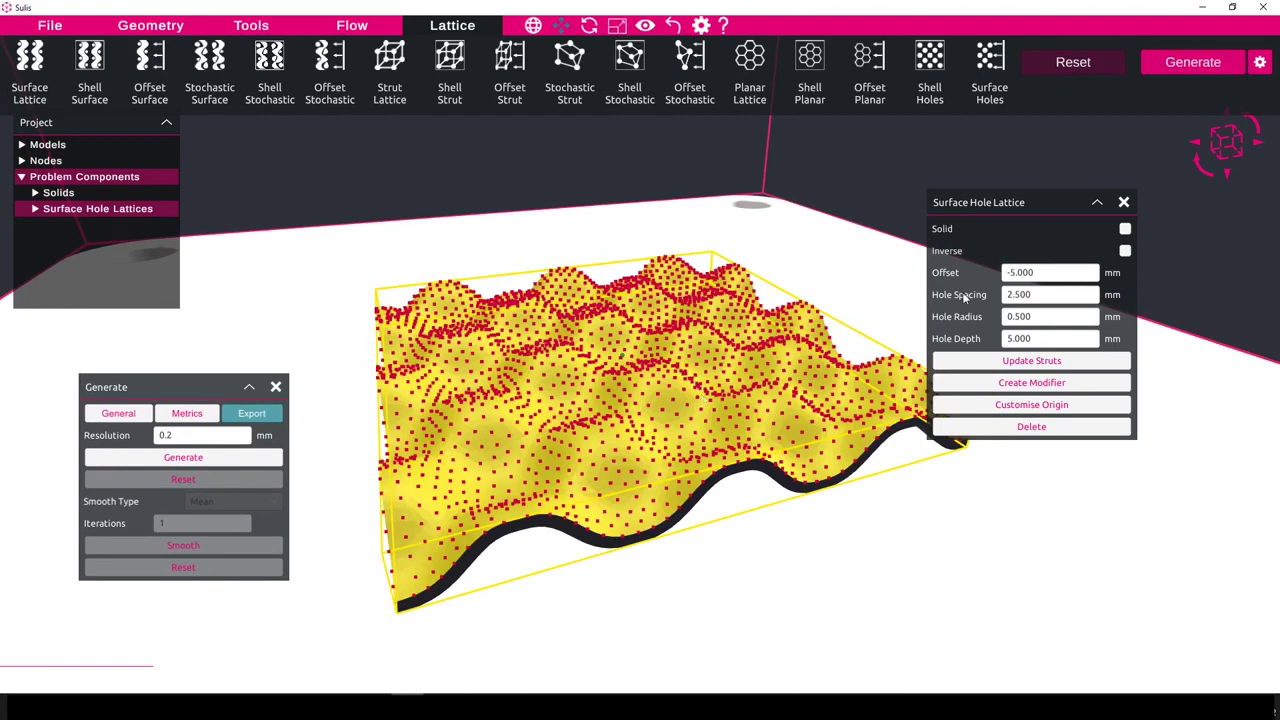
double_click(1040, 278)
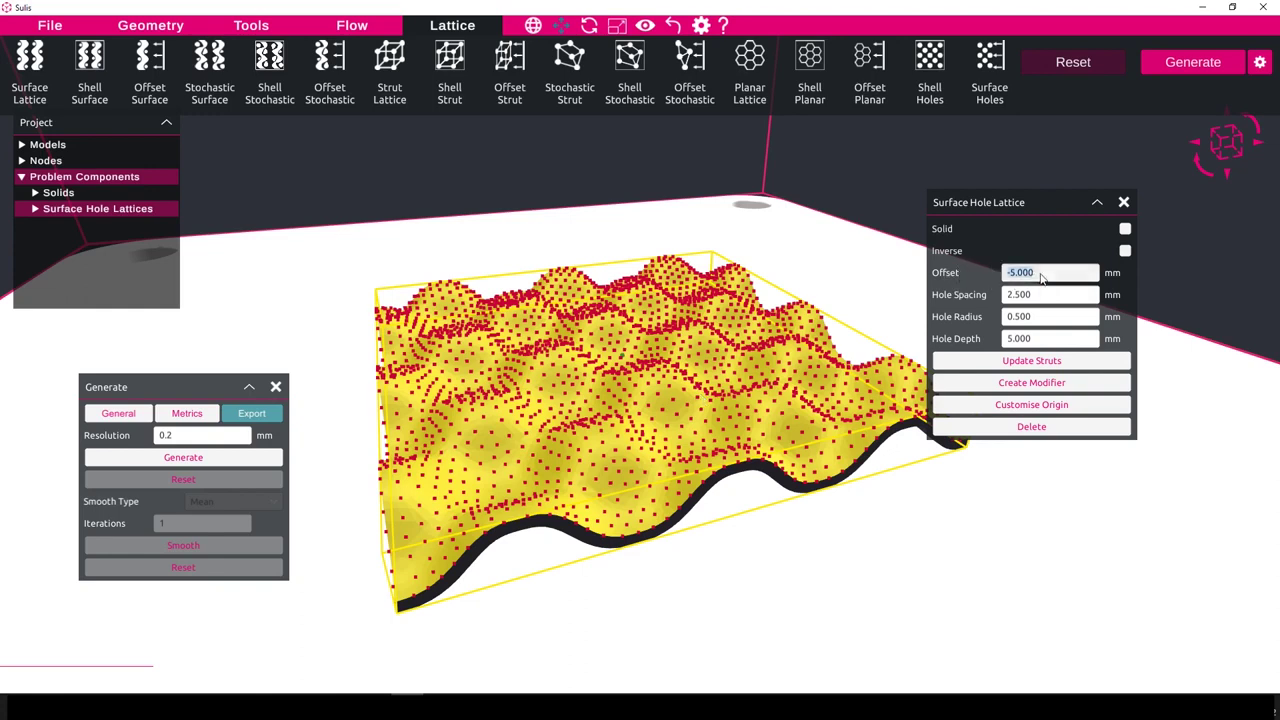
type("1")
double_click(1040, 341)
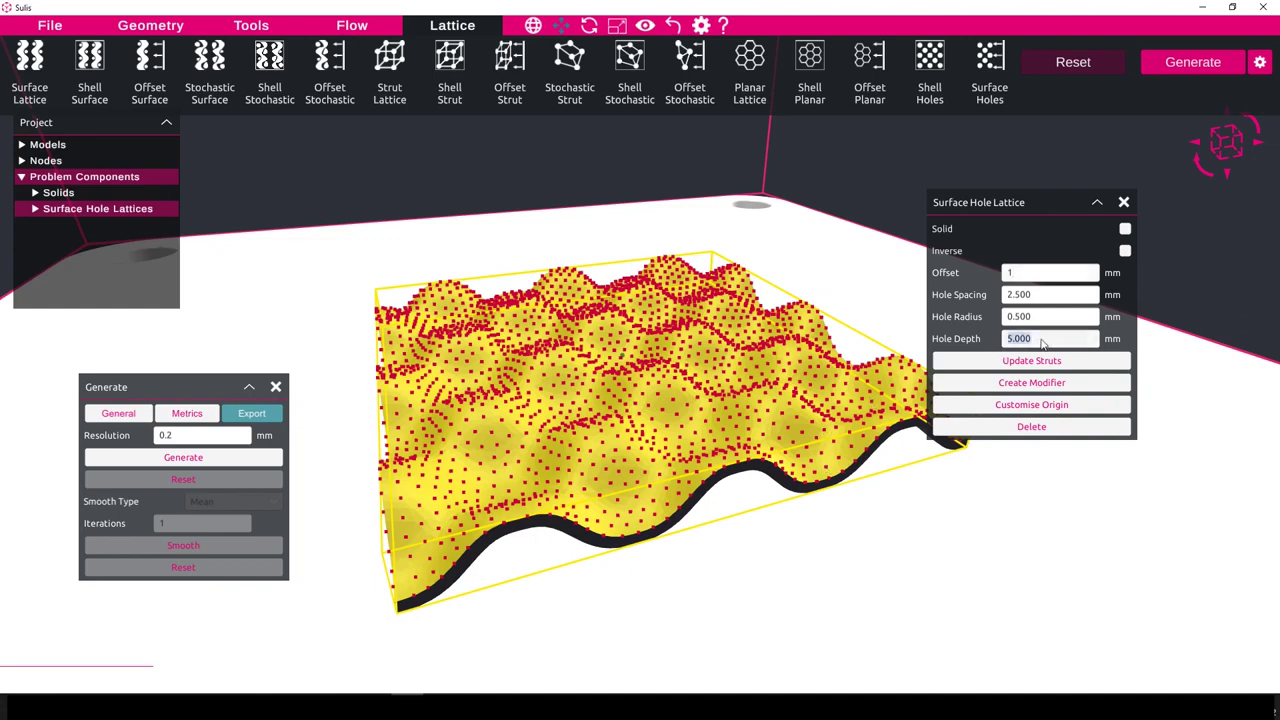
type("0.4")
left_click(1124, 230)
Step: Generate the sheet with solid surface bumps at a resolution of 0.2 mm and inspect the result up close
left_click(227, 463)
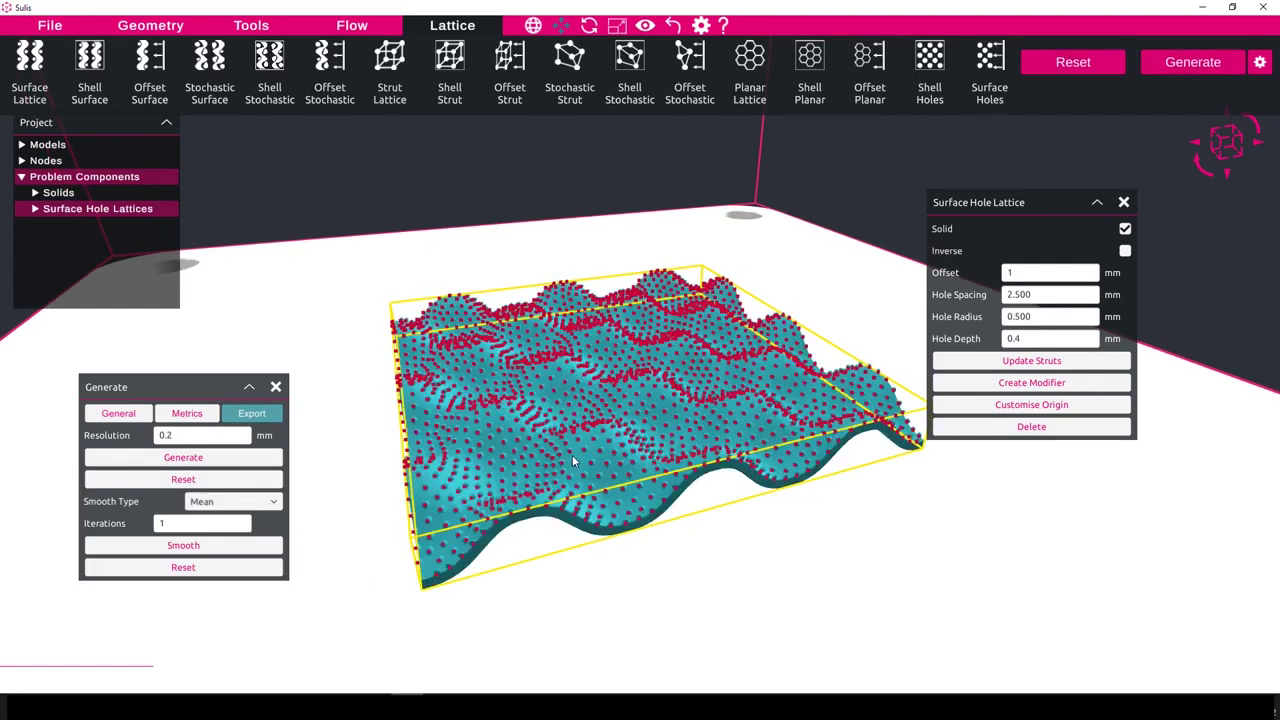
left_click(679, 538)
mouse_move(617, 514)
middle_mouse_down()
mouse_move(601, 472)
mouse_move(623, 561)
mouse_move(720, 551)
mouse_move(706, 491)
mouse_move(689, 480)
mouse_move(704, 487)
middle_mouse_up()
scroll(601, 472, "up", 2)
scroll(601, 475, "up", 4)
scroll(720, 551, "down", 3)
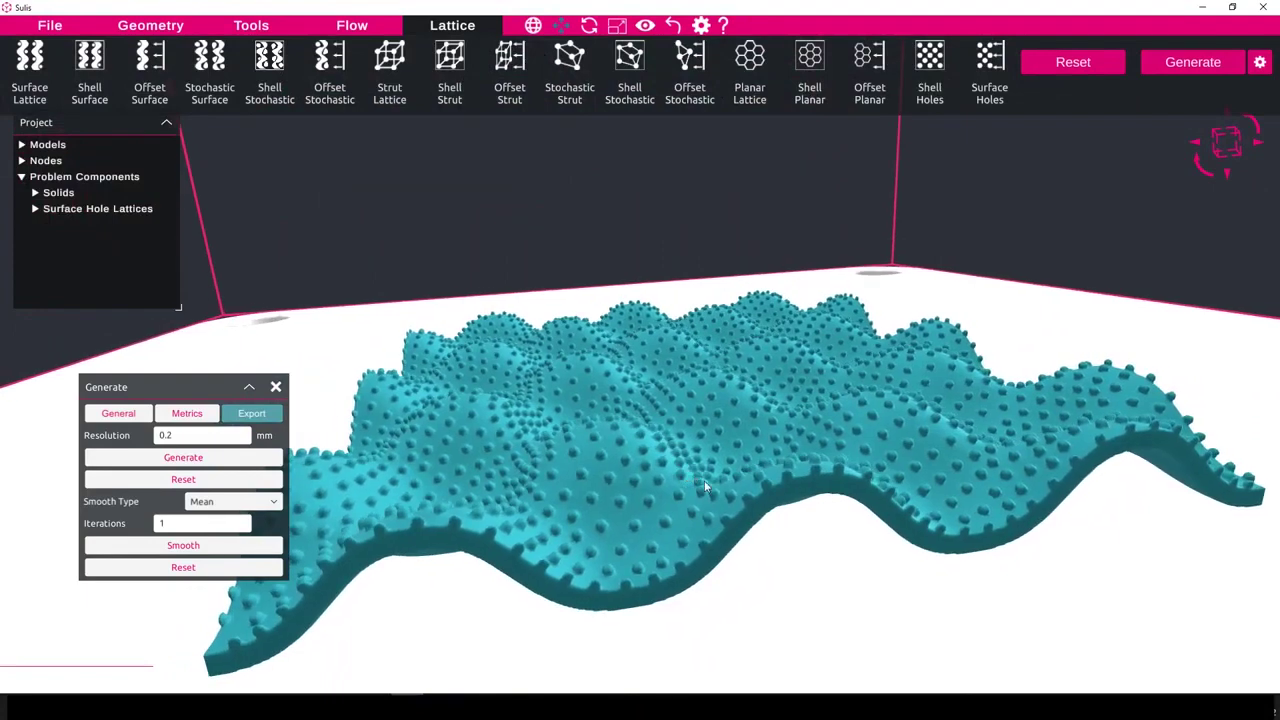
middle_click_drag(830, 480, 740, 492)
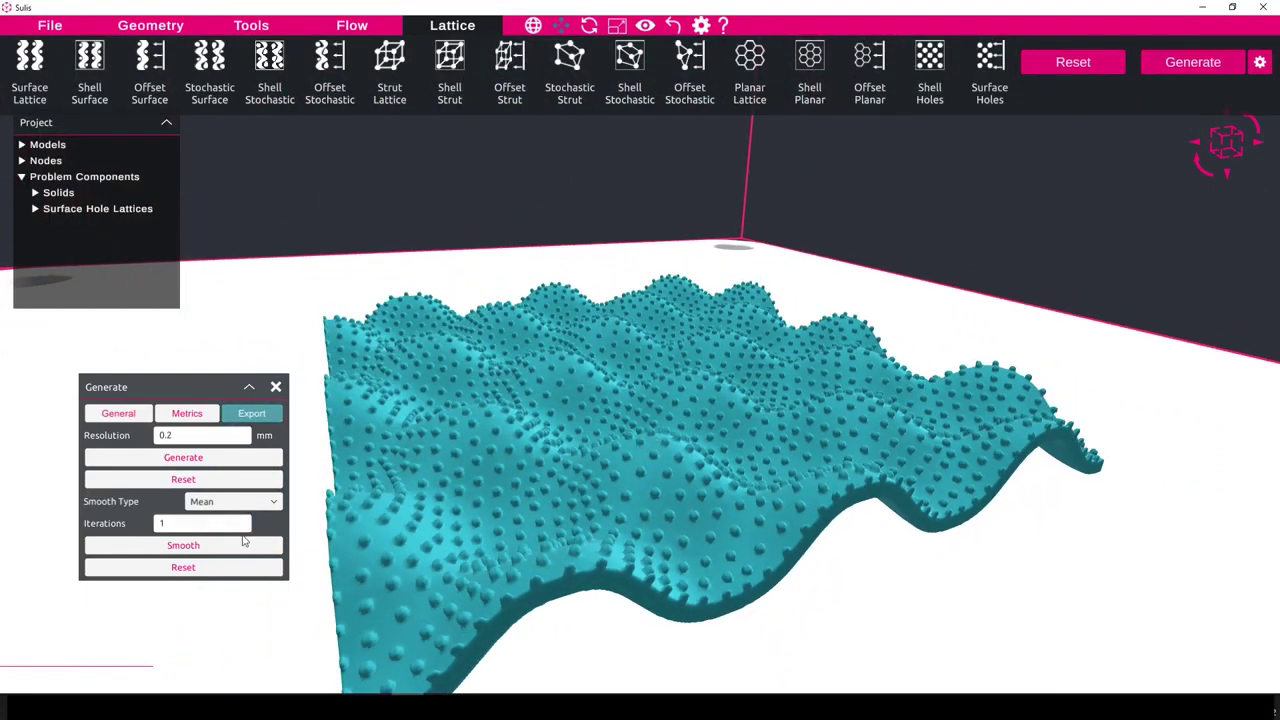
Step: Smooth the generated bumpy sheet with one Mean iteration and inspect its surface
left_click(243, 543)
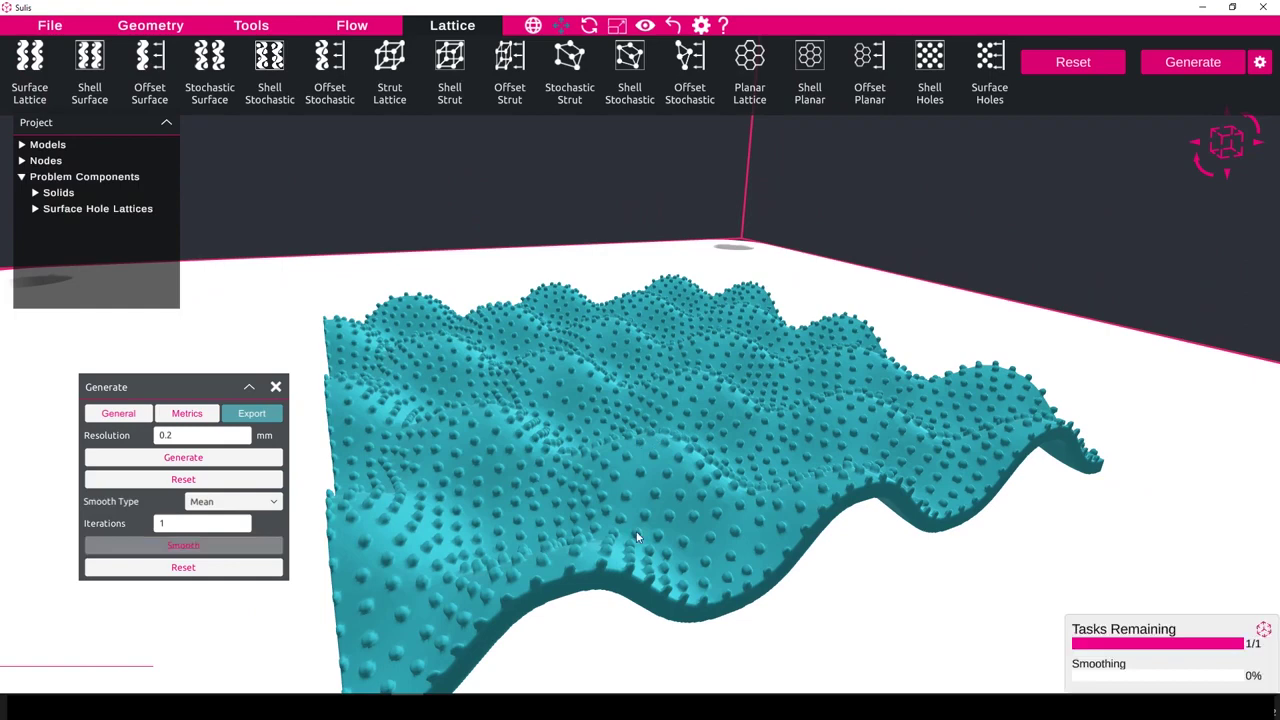
middle_click_drag(637, 537, 660, 510)
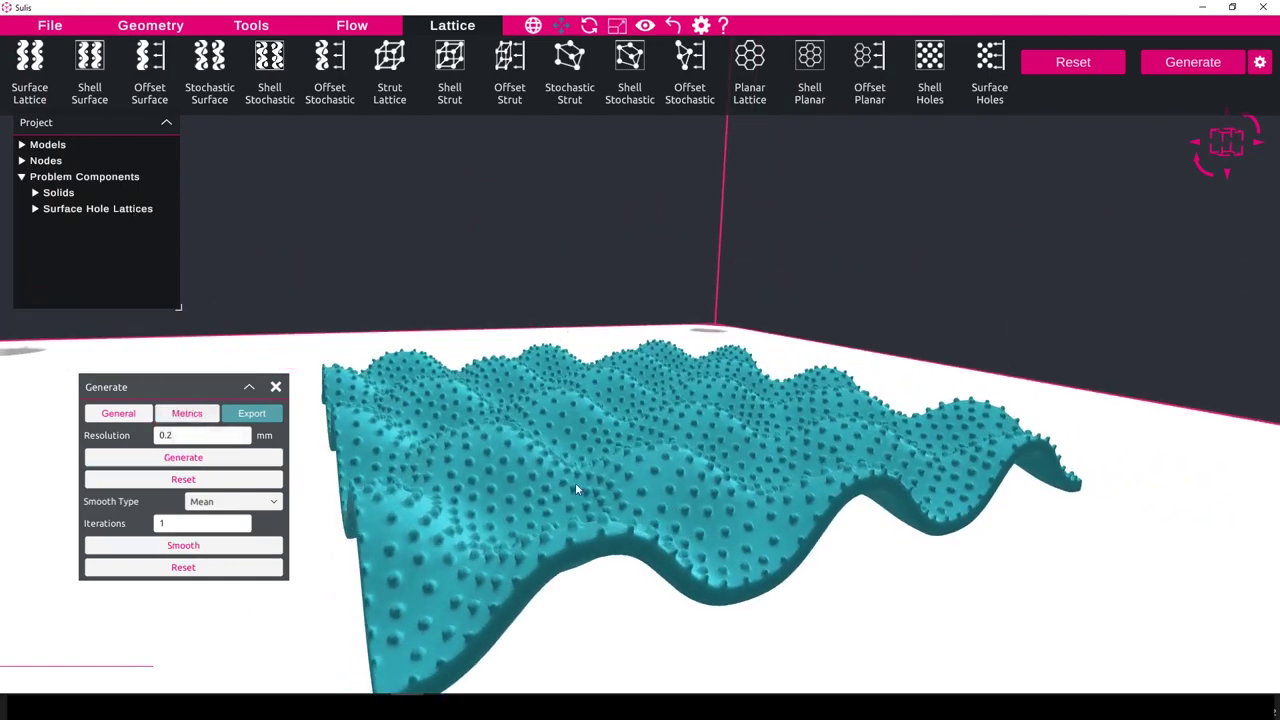
middle_click_drag(575, 488, 610, 505)
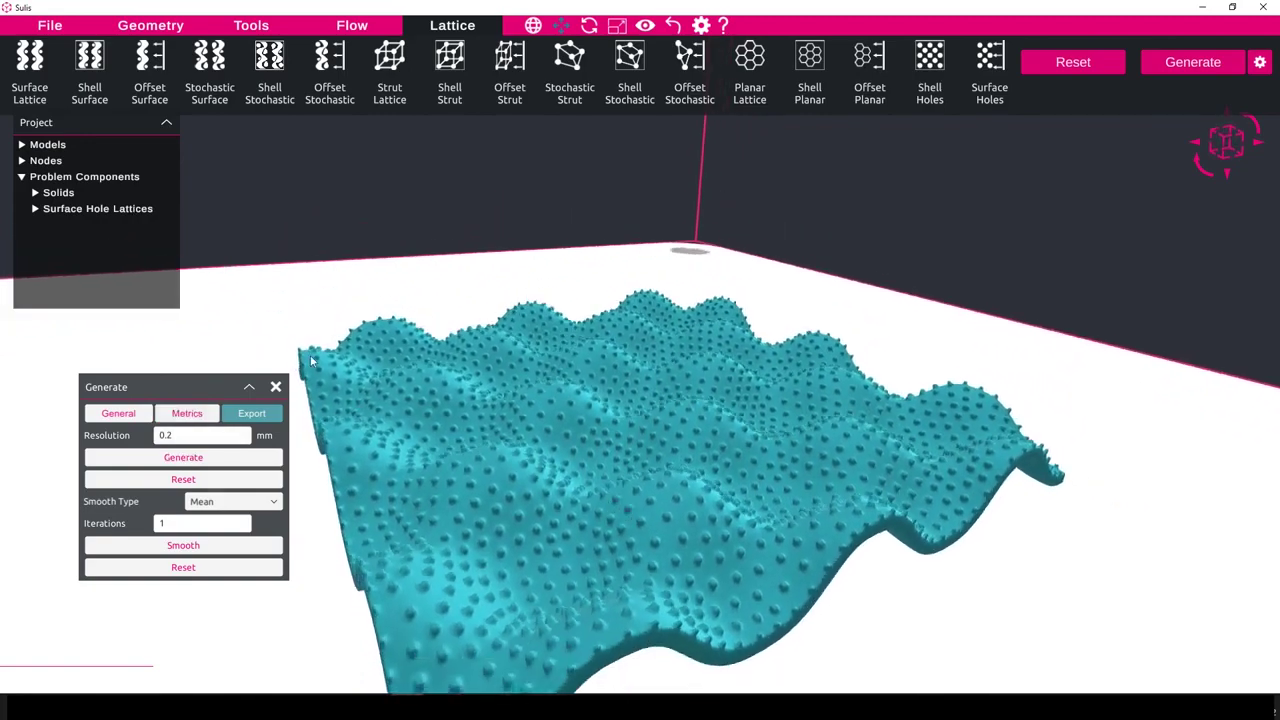
Step: Review the surface hole lattice's settings, deselect the lattice, and examine the smoothed bumps from above
left_click(137, 209)
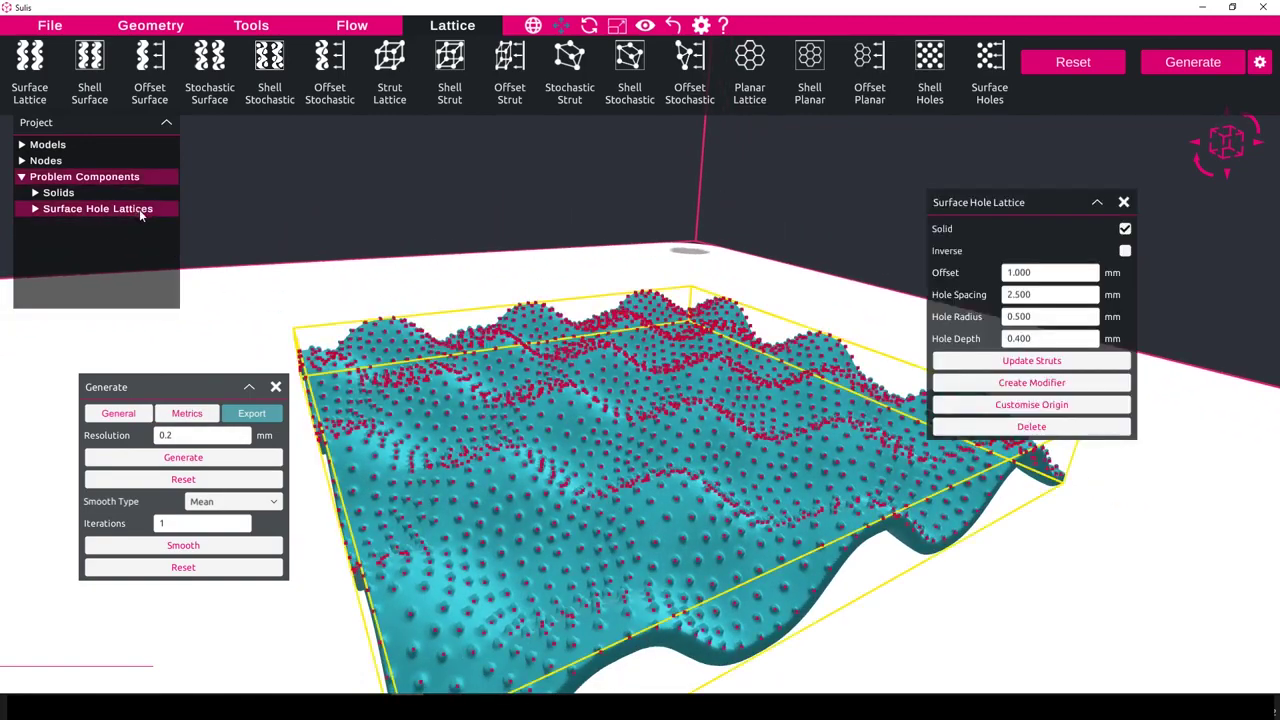
left_click(909, 628)
middle_click_drag(909, 628, 763, 498)
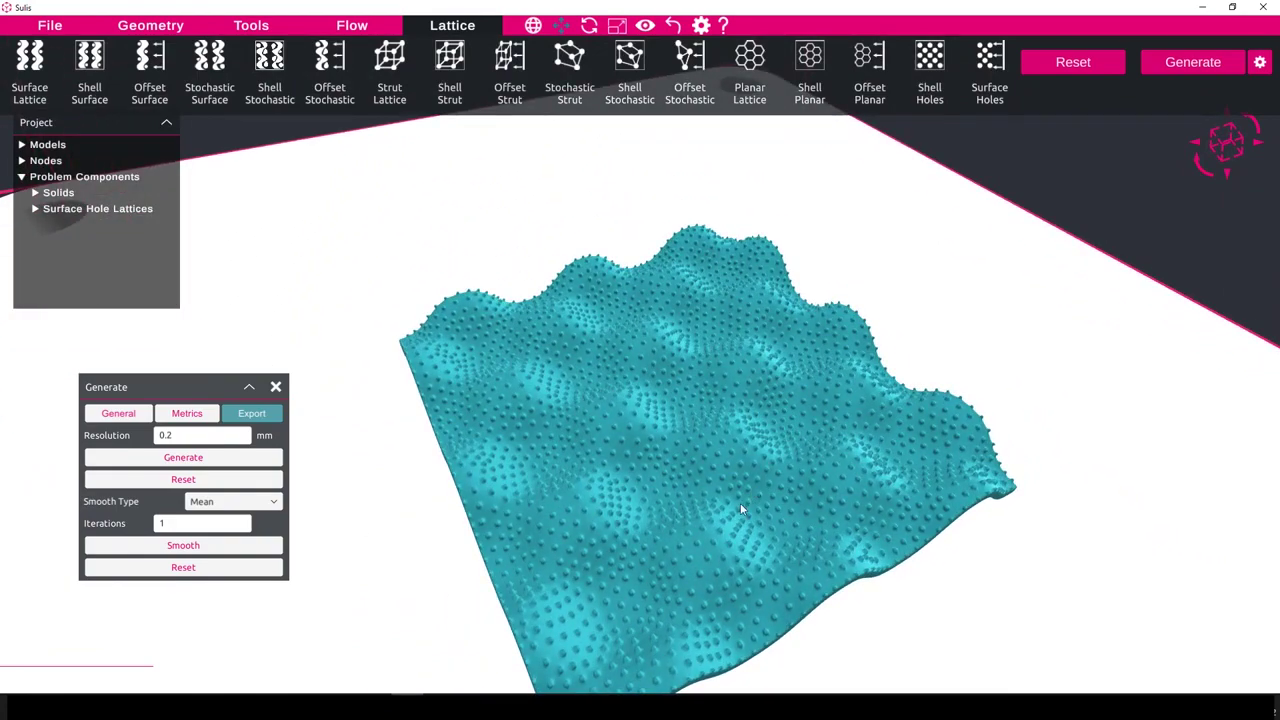